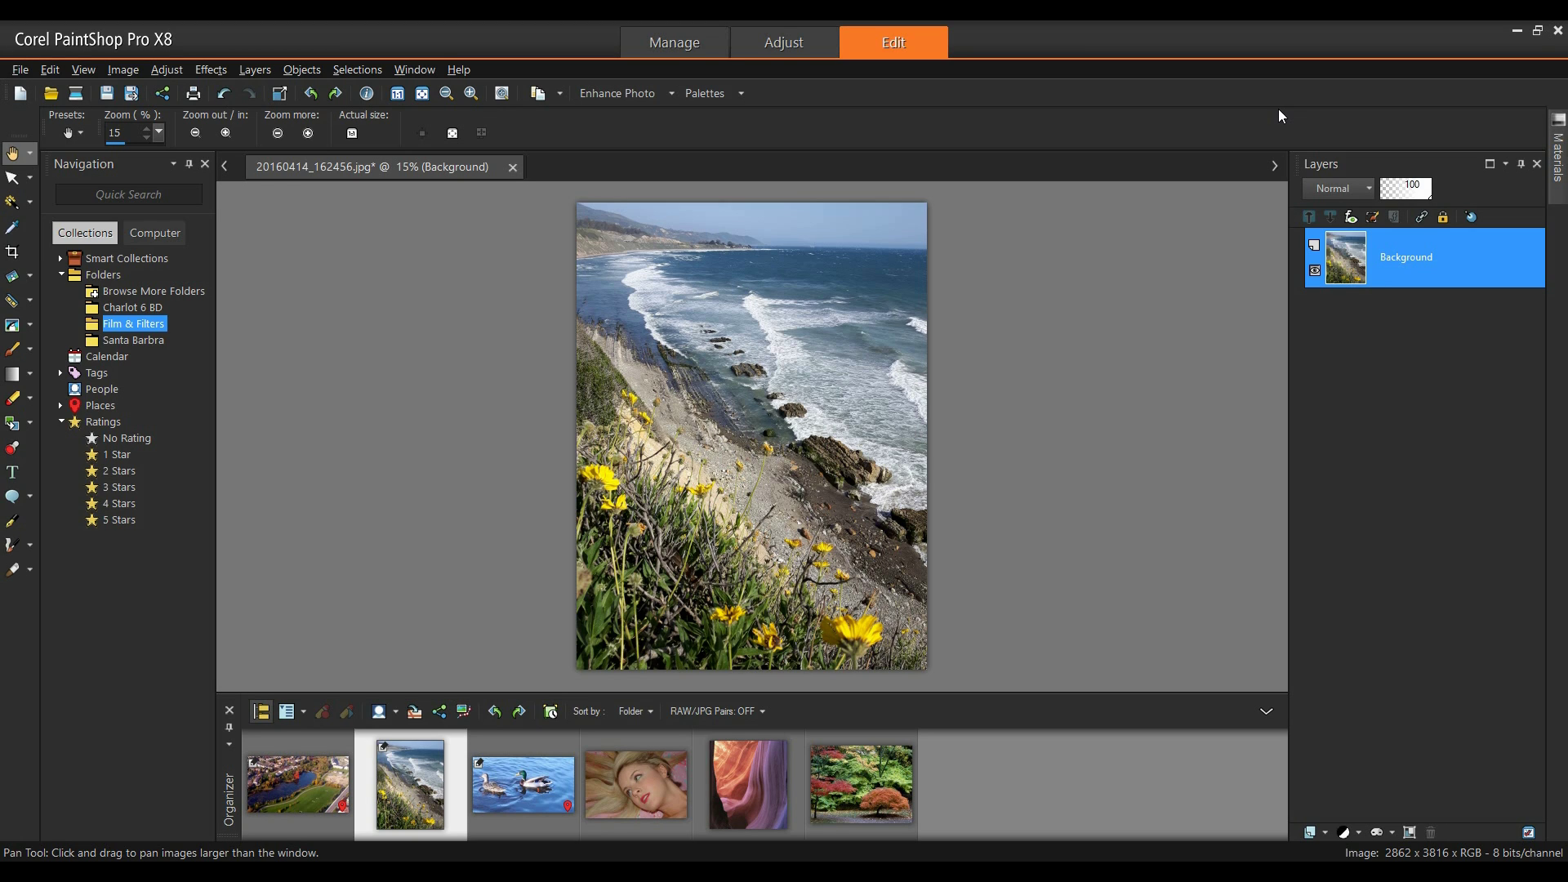
- Open Film and Filters on the coastal photo and choose the Warm earth tones film look
click(211, 70)
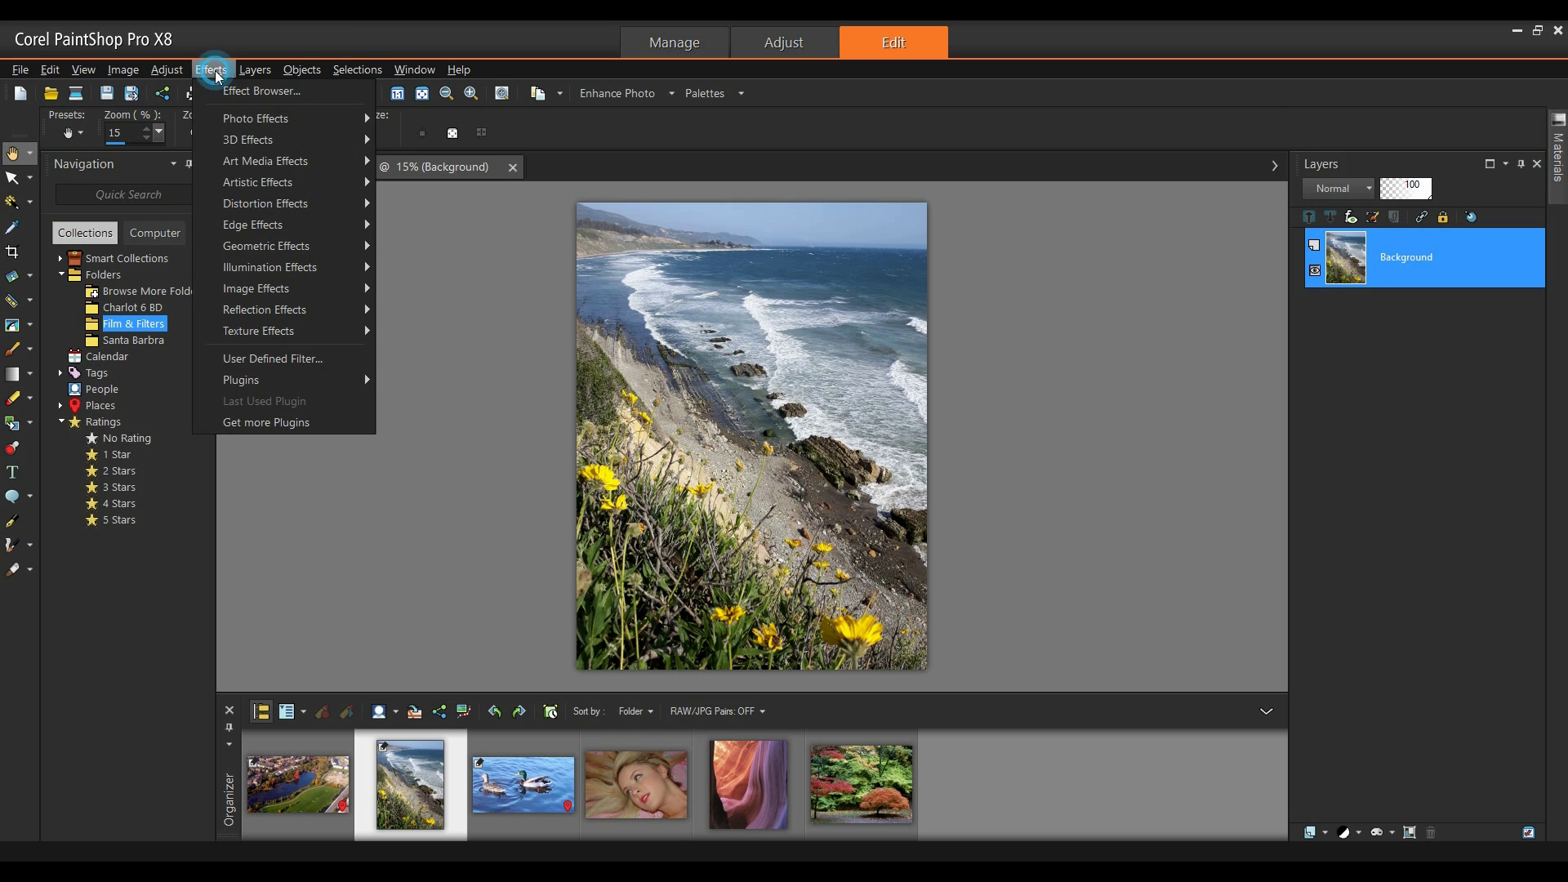
mouse_move(237, 119)
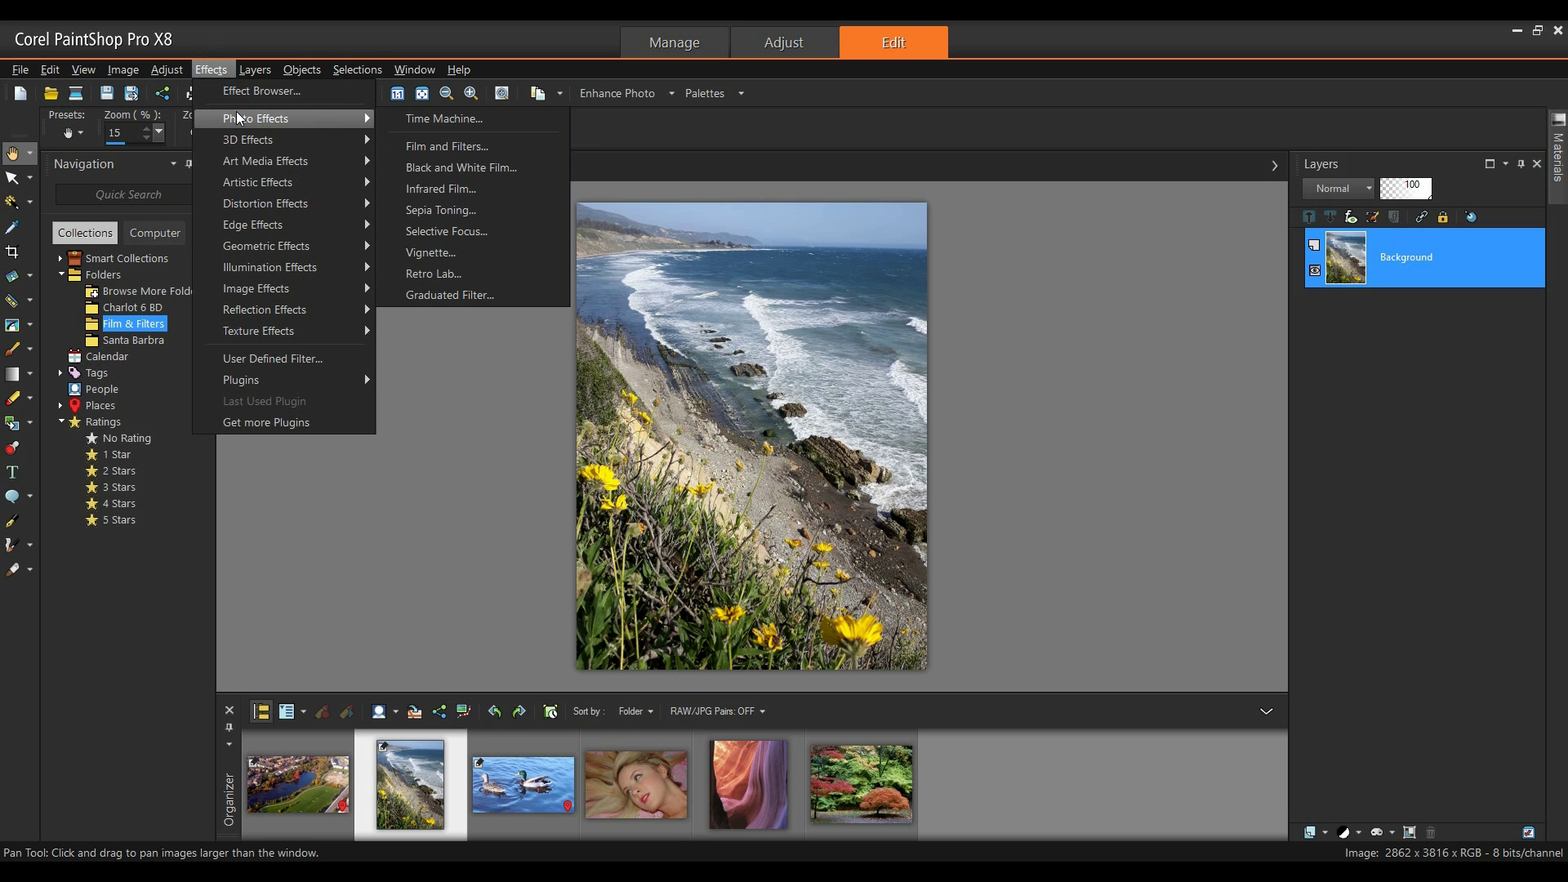
click(441, 148)
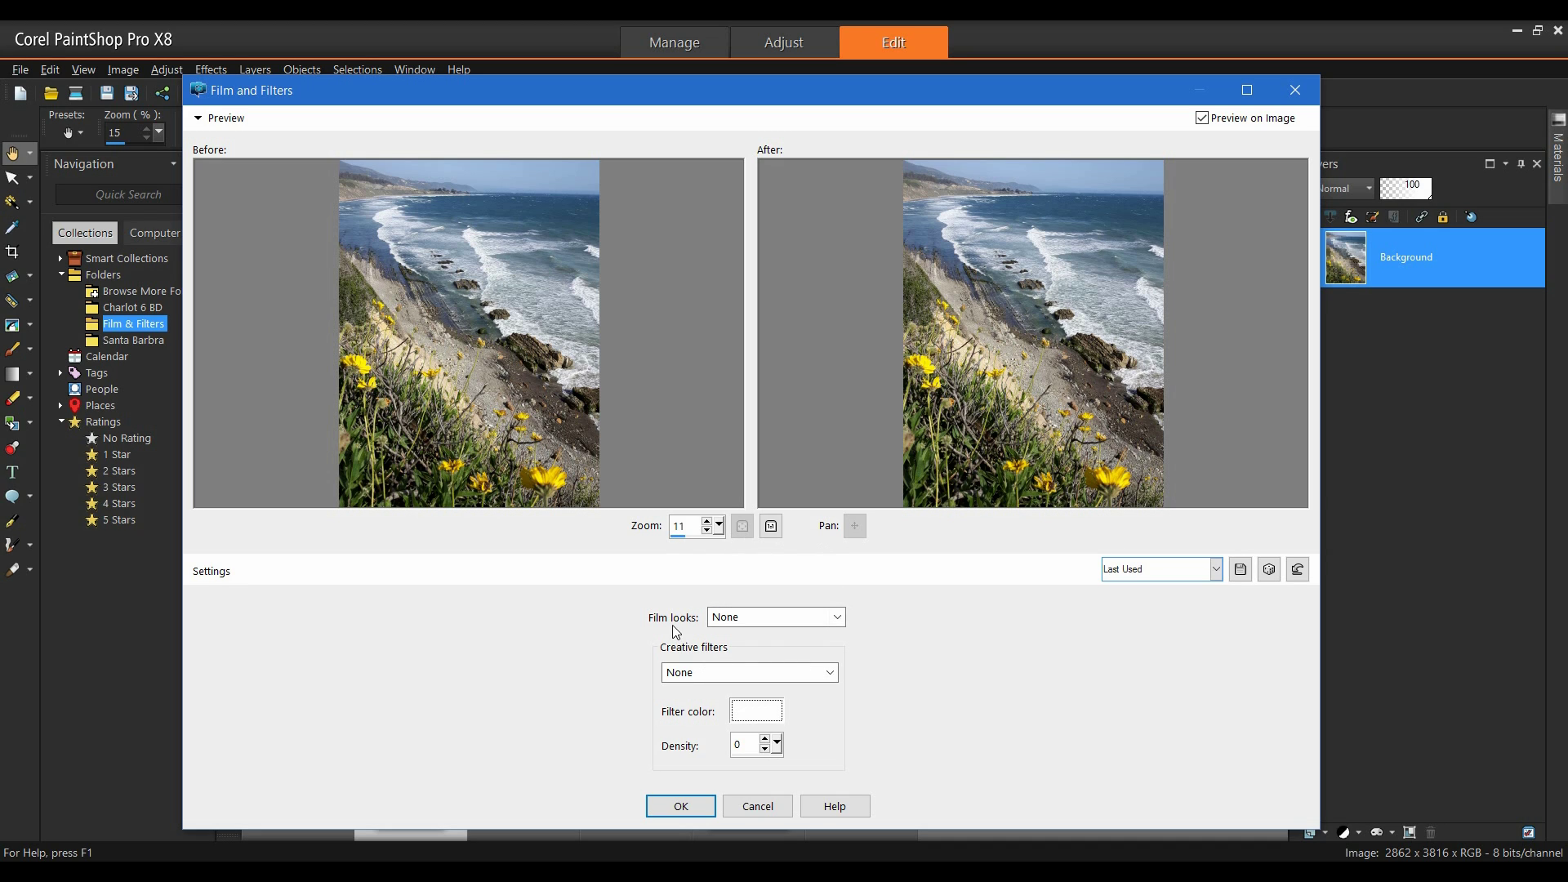
click(837, 618)
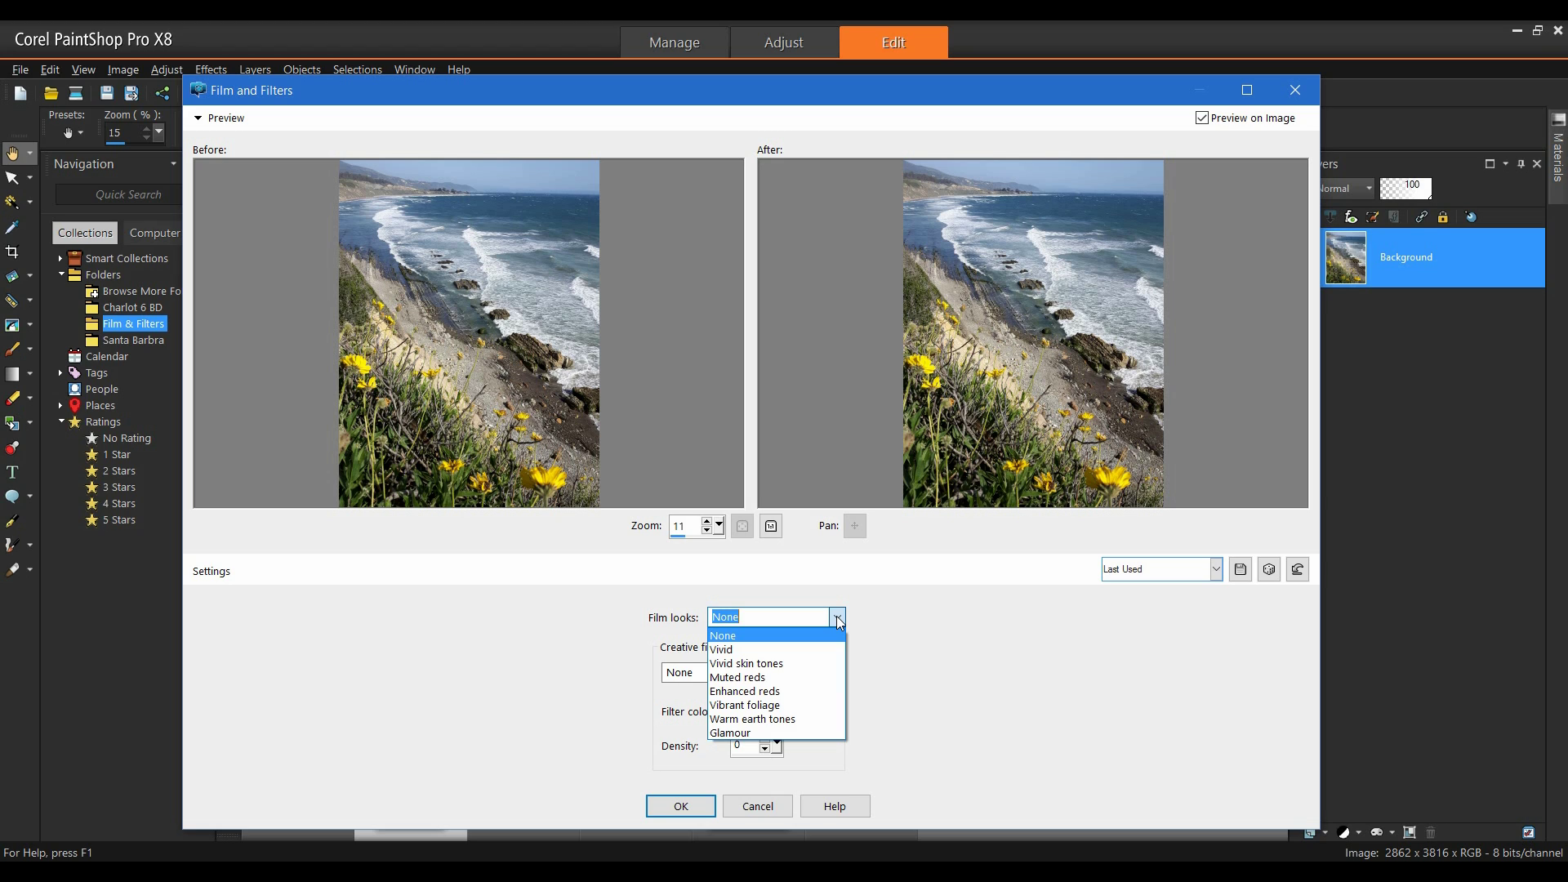
click(803, 722)
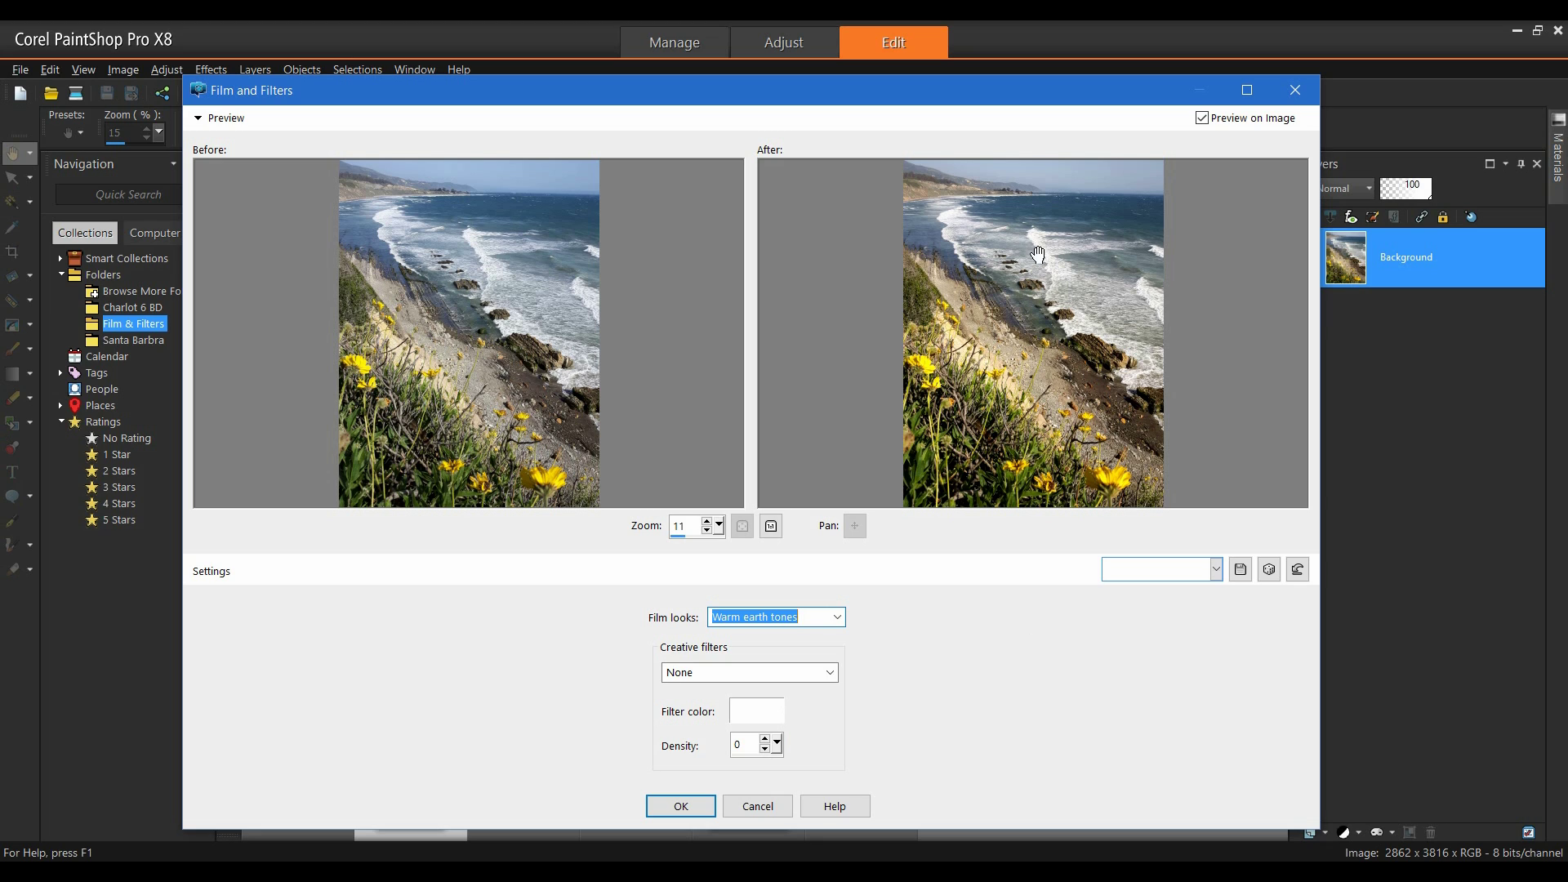
- Add the Sunset creative filter and lower its density to 13, making it Custom
click(833, 672)
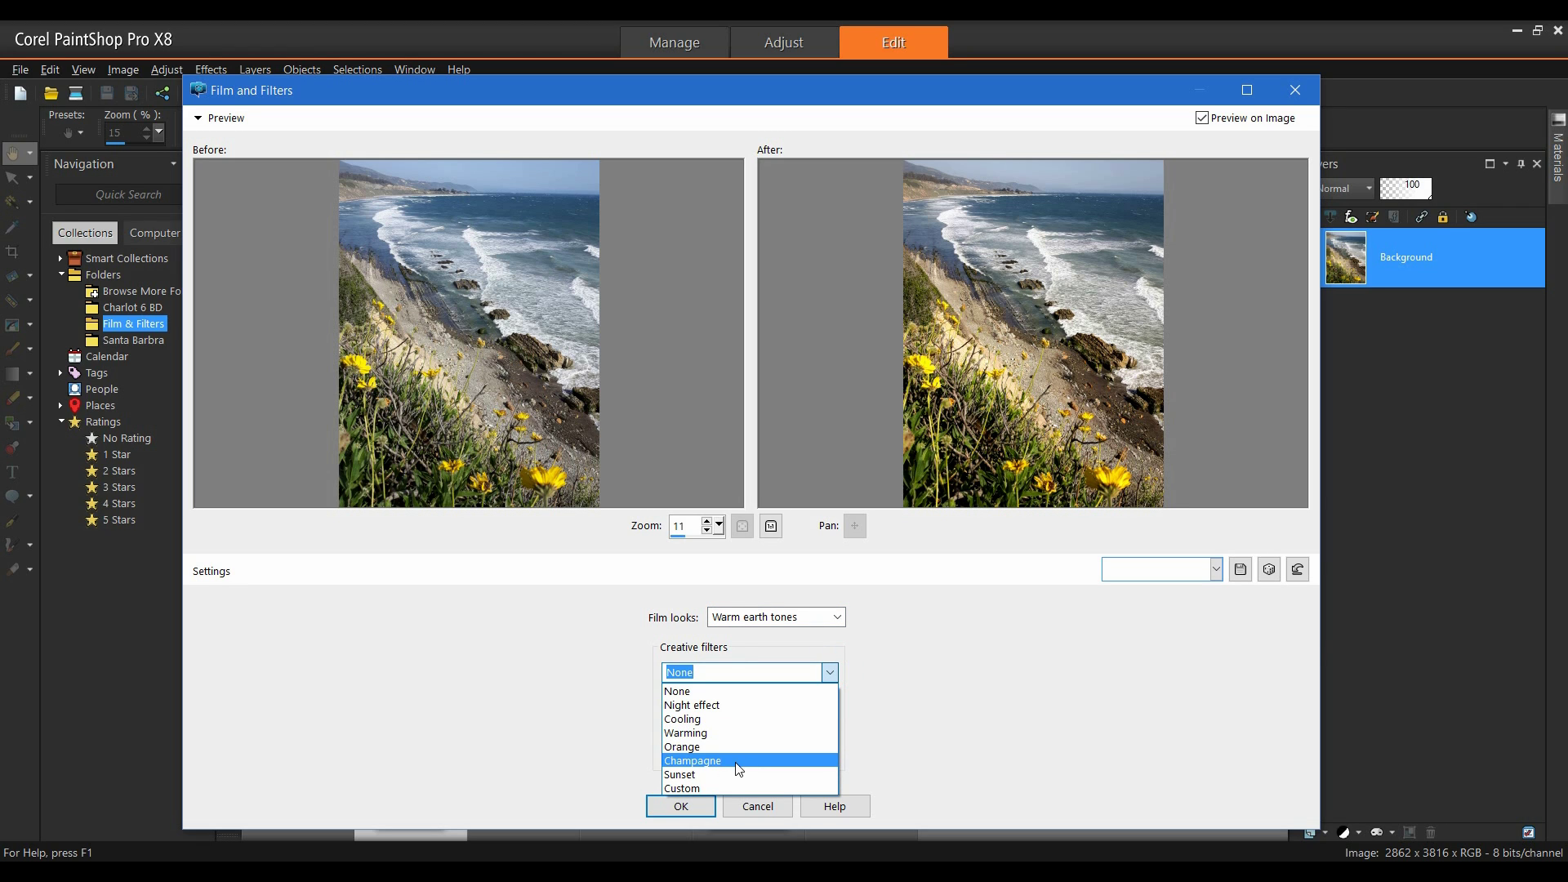
click(738, 773)
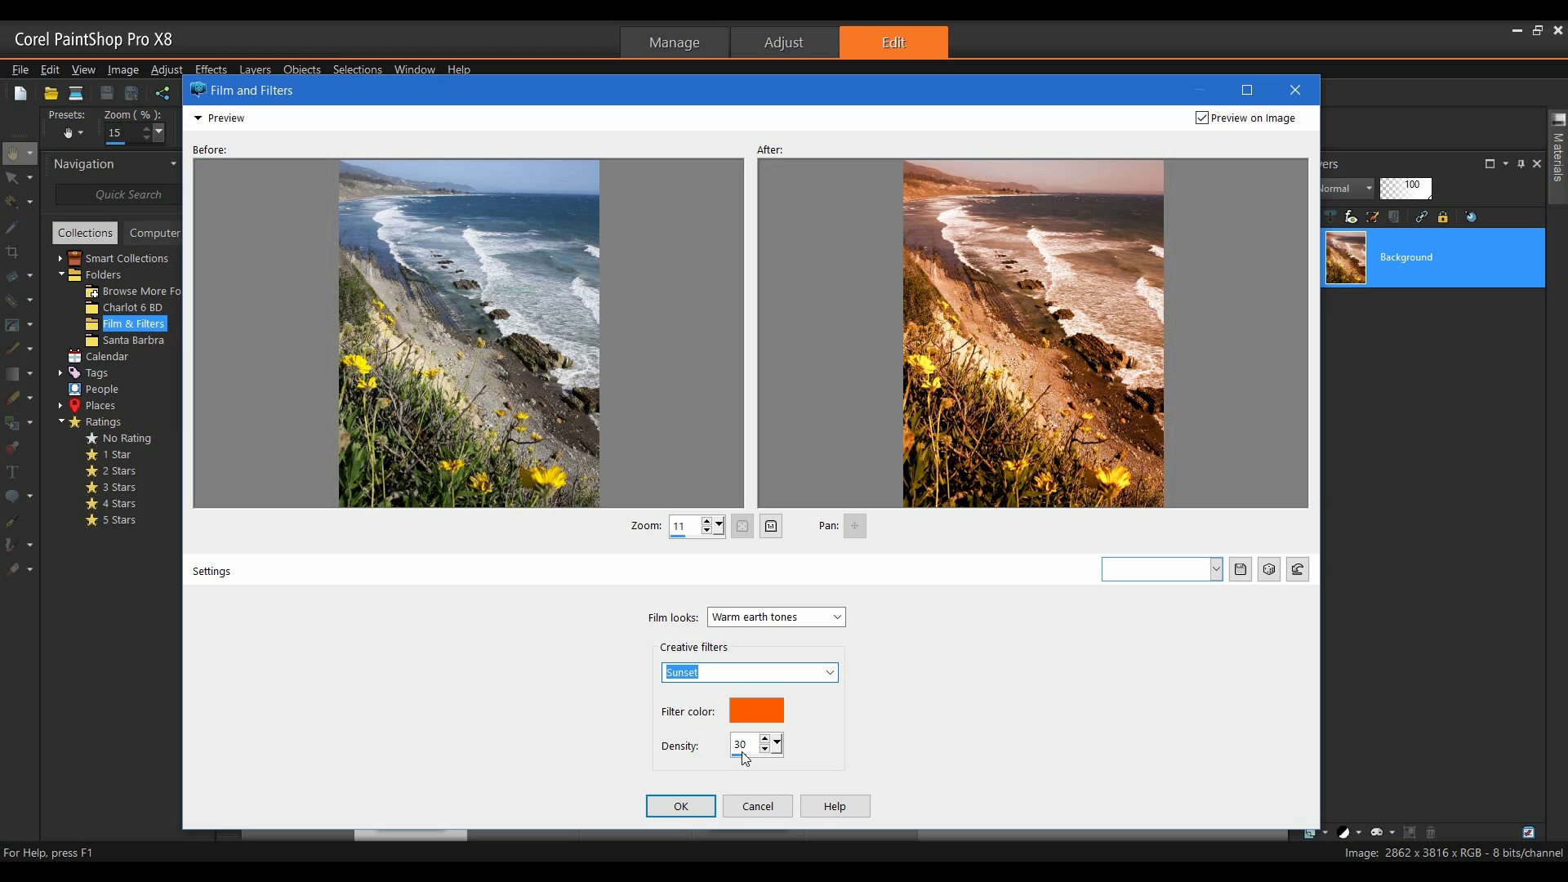
click(743, 746)
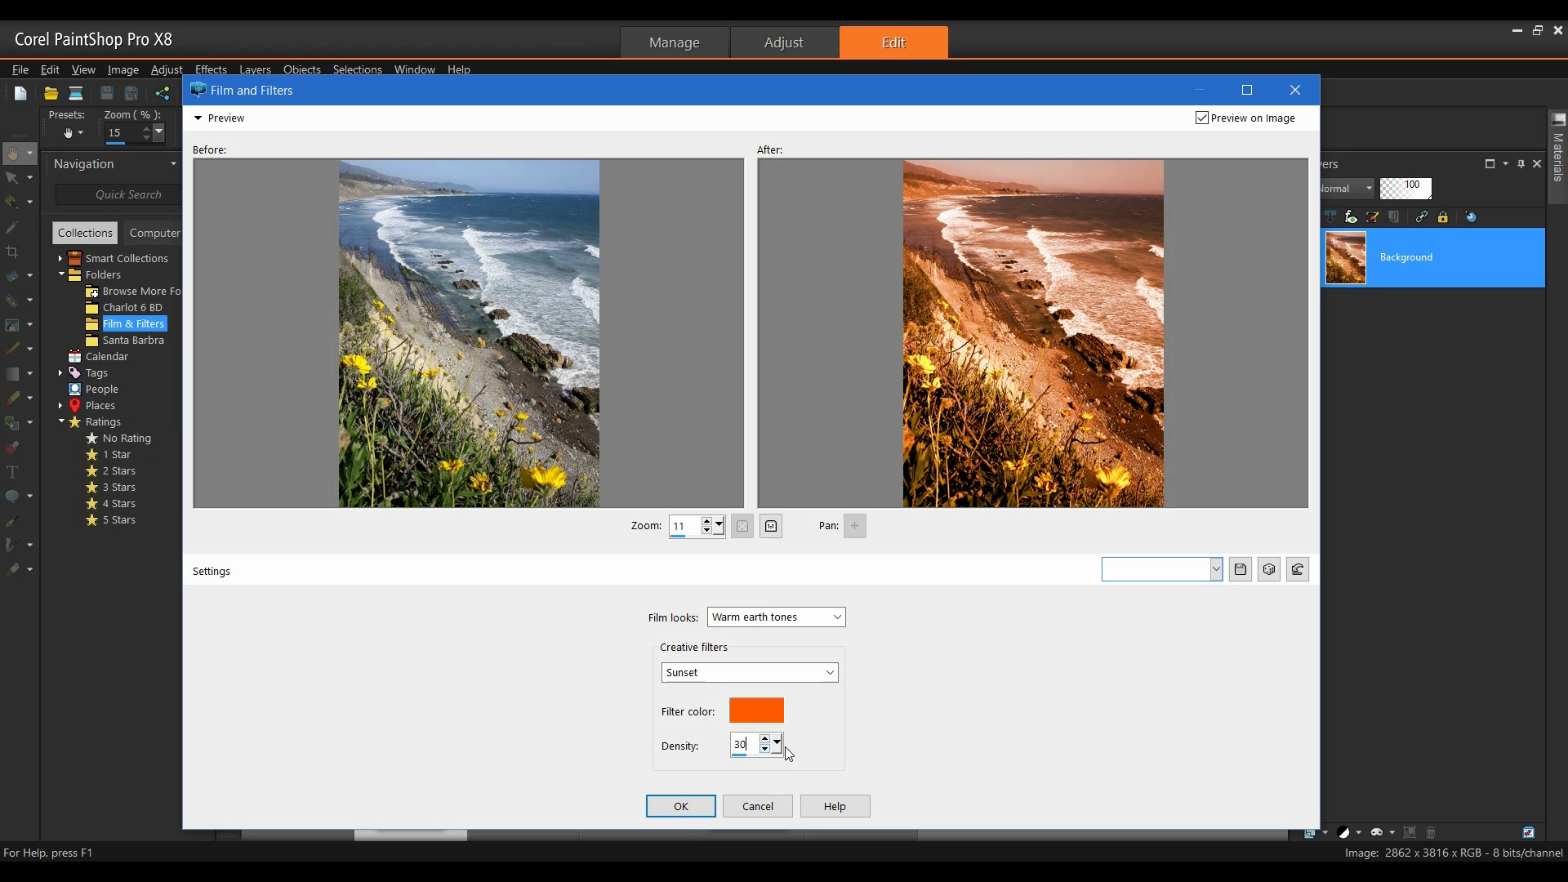
drag(777, 742, 772, 743)
click(765, 749)
click(766, 749)
click(765, 749)
- Confirm the warm beach look, then open the duck photo in Effects > Photo Effects > Film and Filters
click(689, 805)
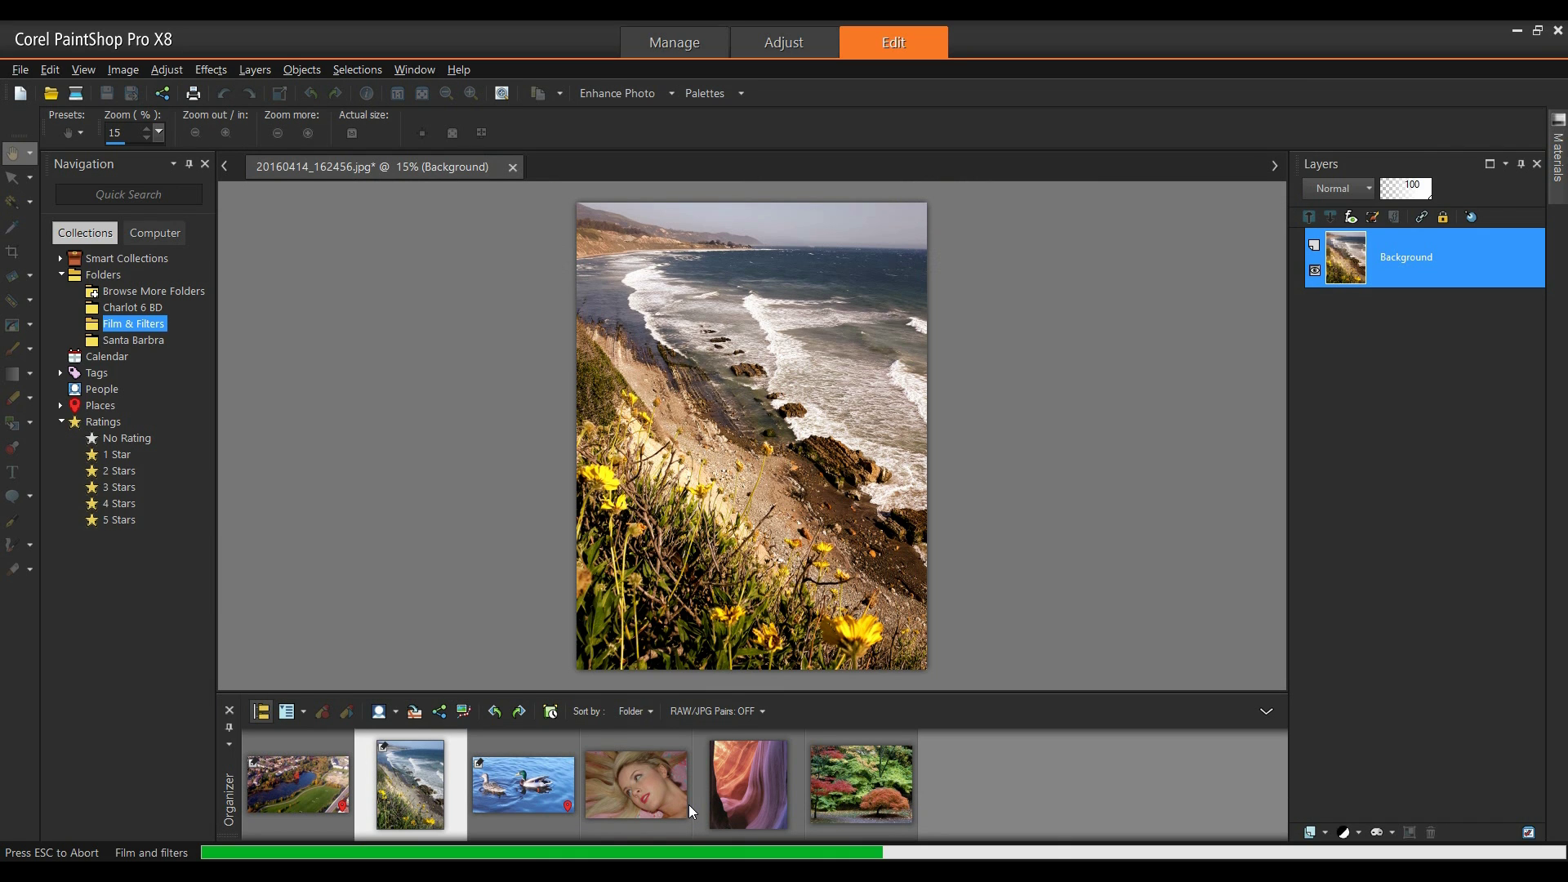
double_click(516, 782)
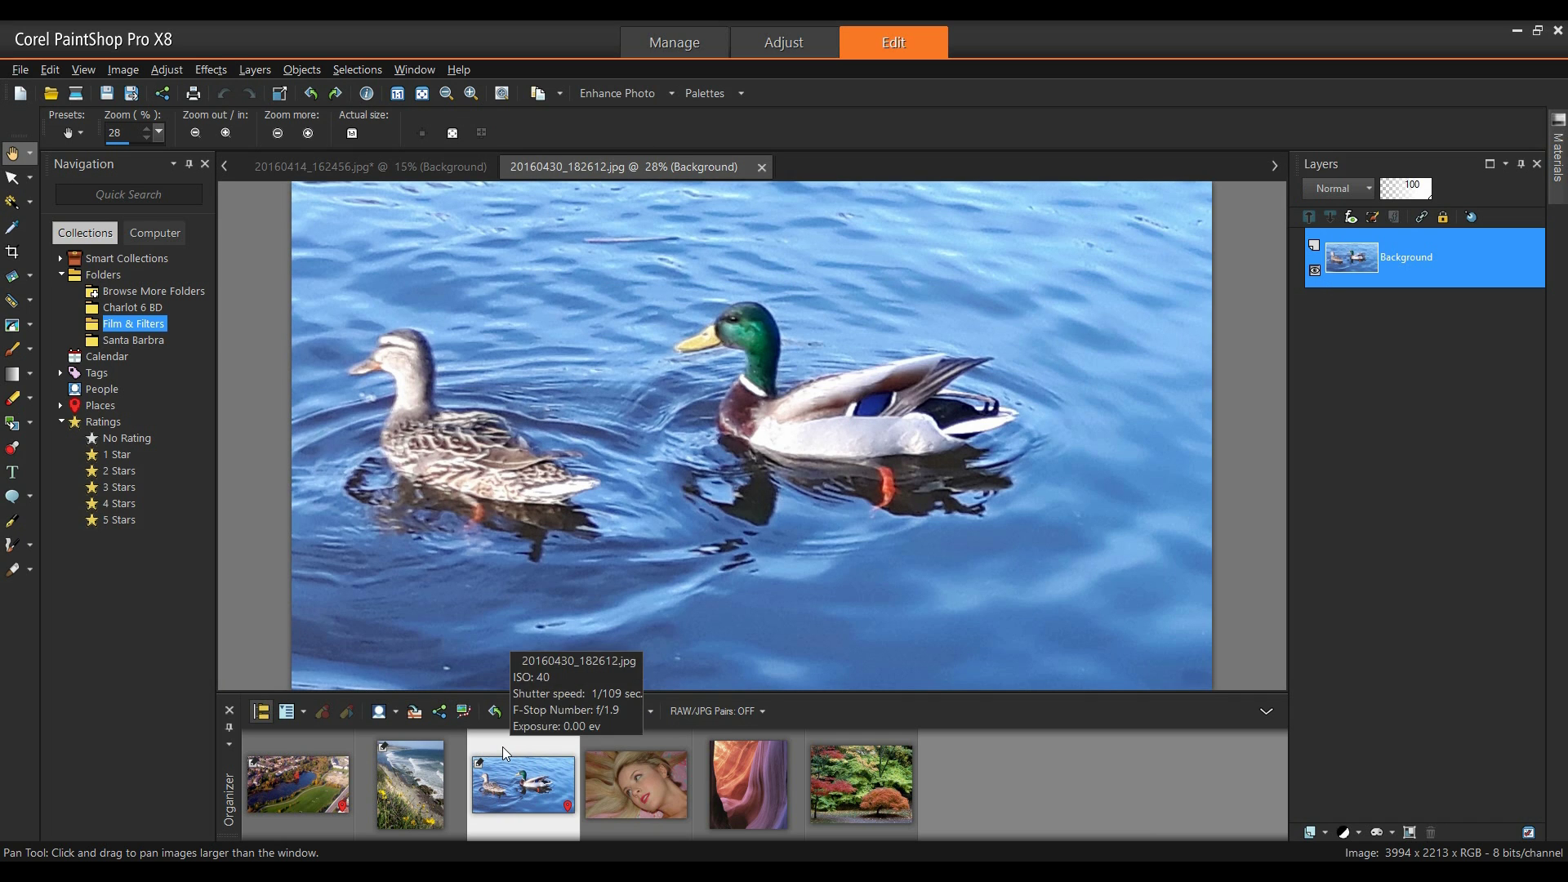
click(206, 72)
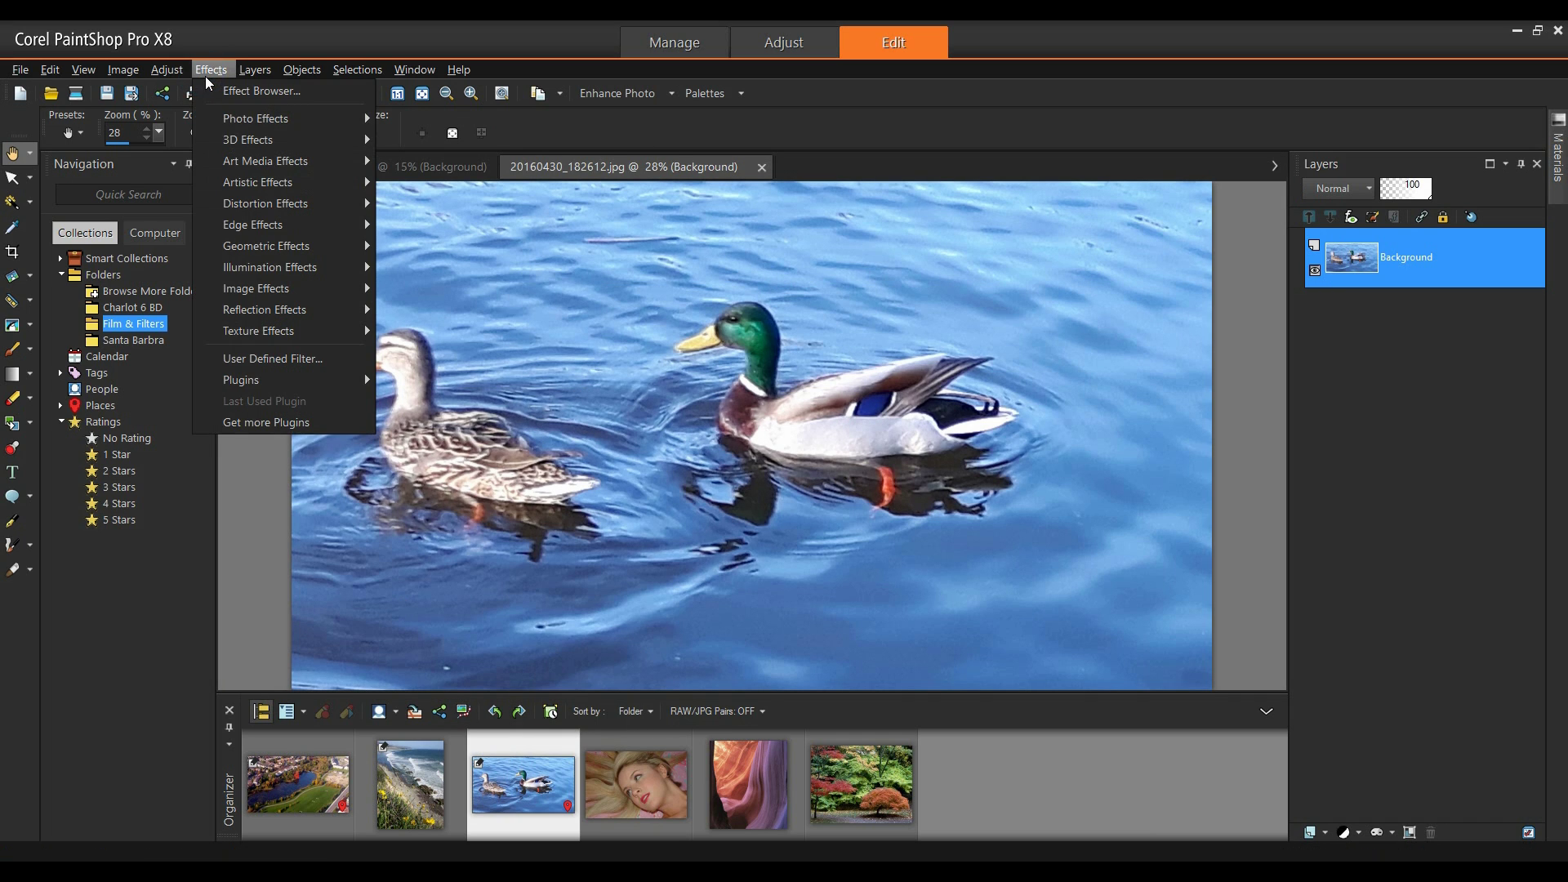
mouse_move(234, 119)
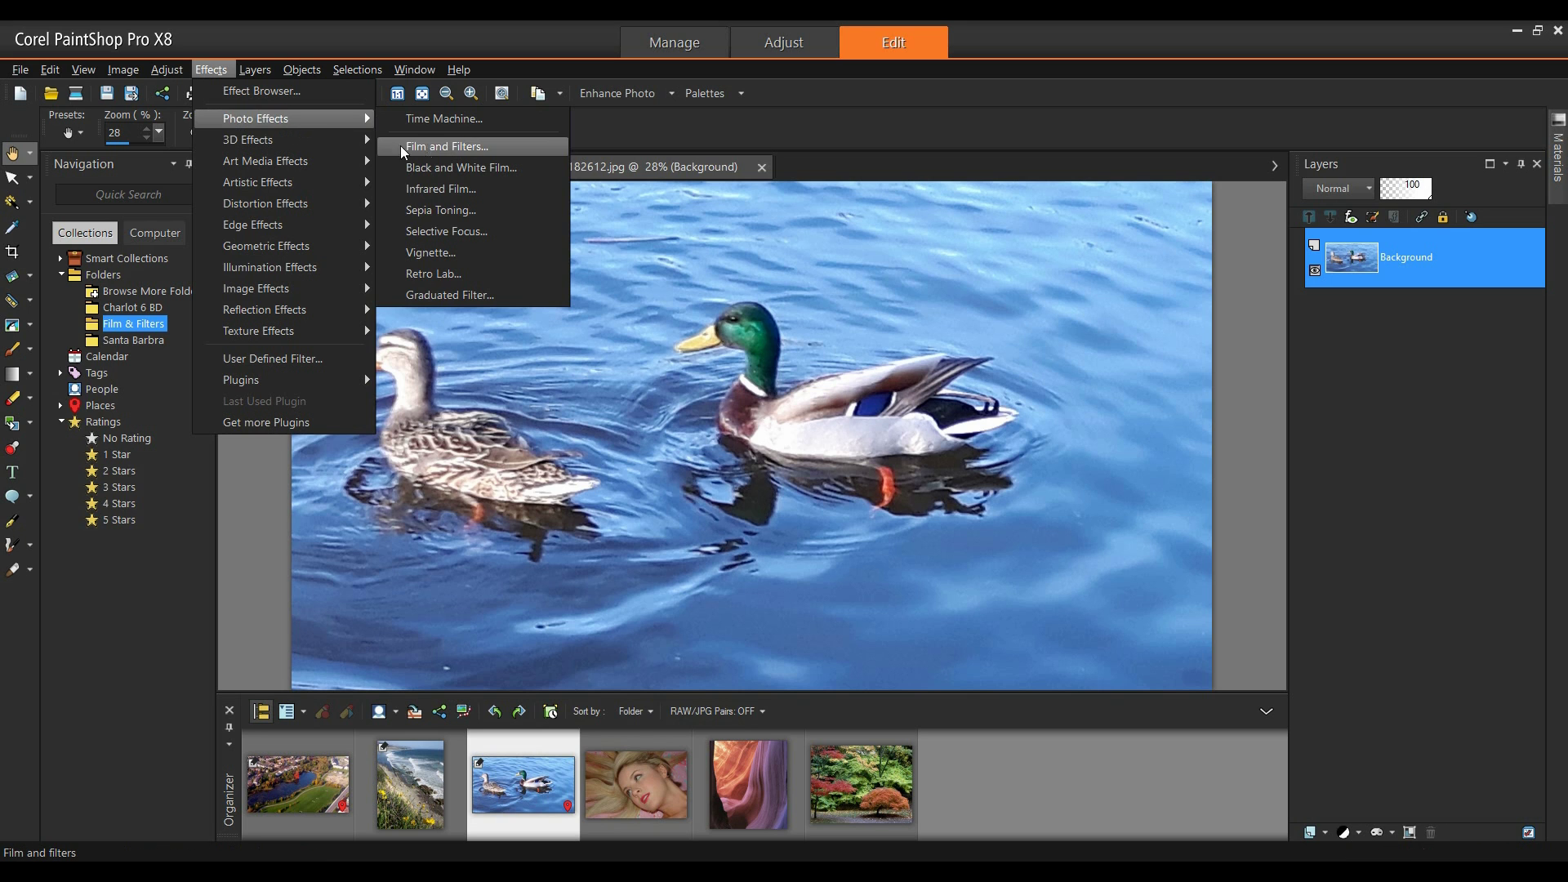
click(435, 147)
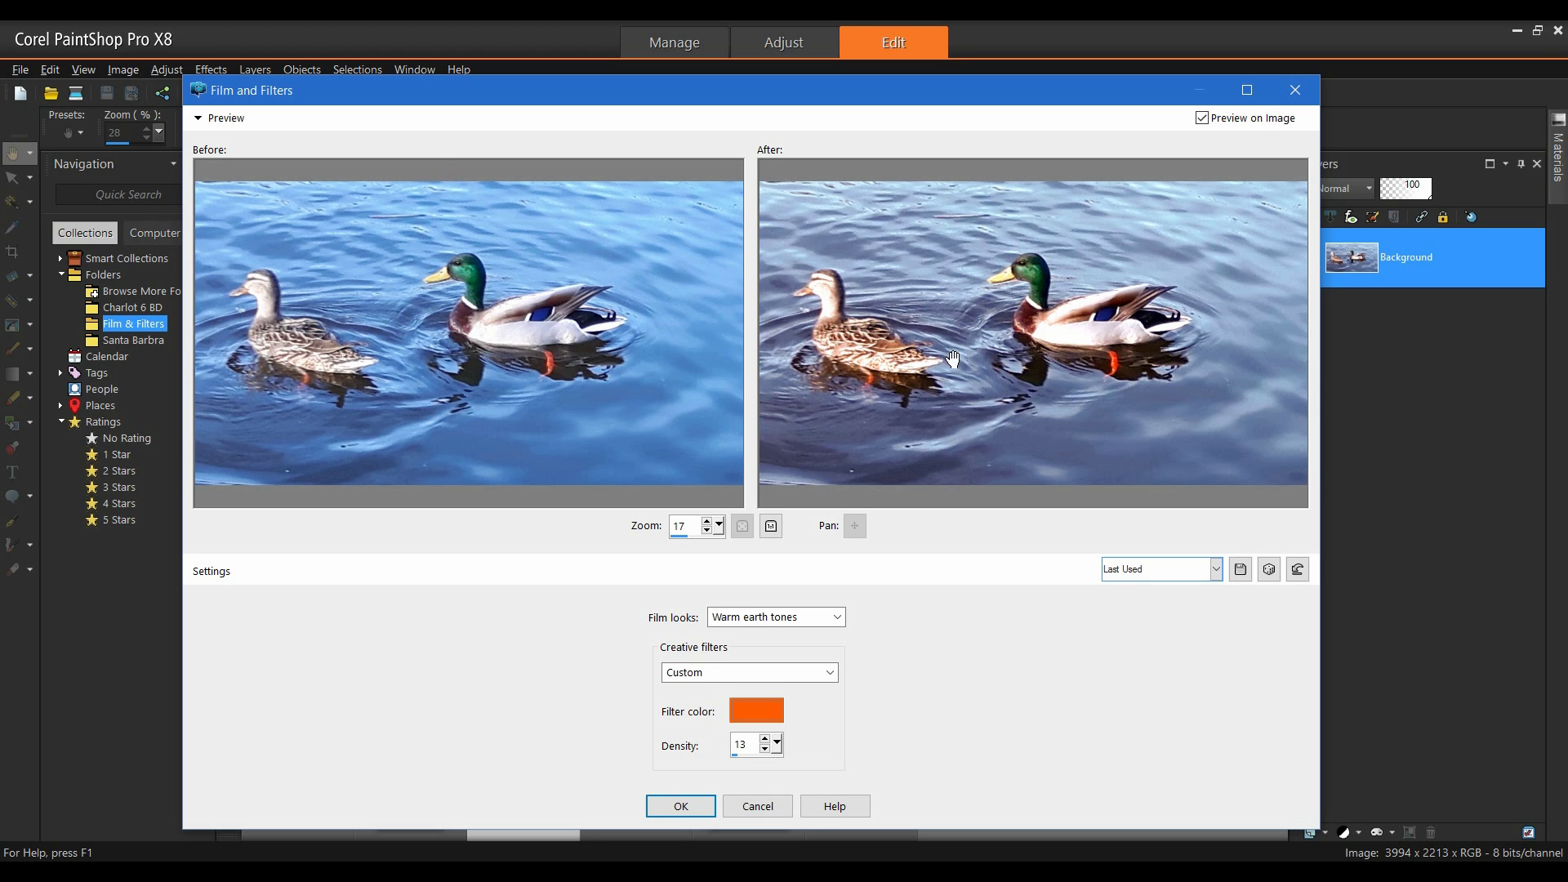
- Pick Vivid as the film look and Warming as the creative filter at density 10
click(838, 618)
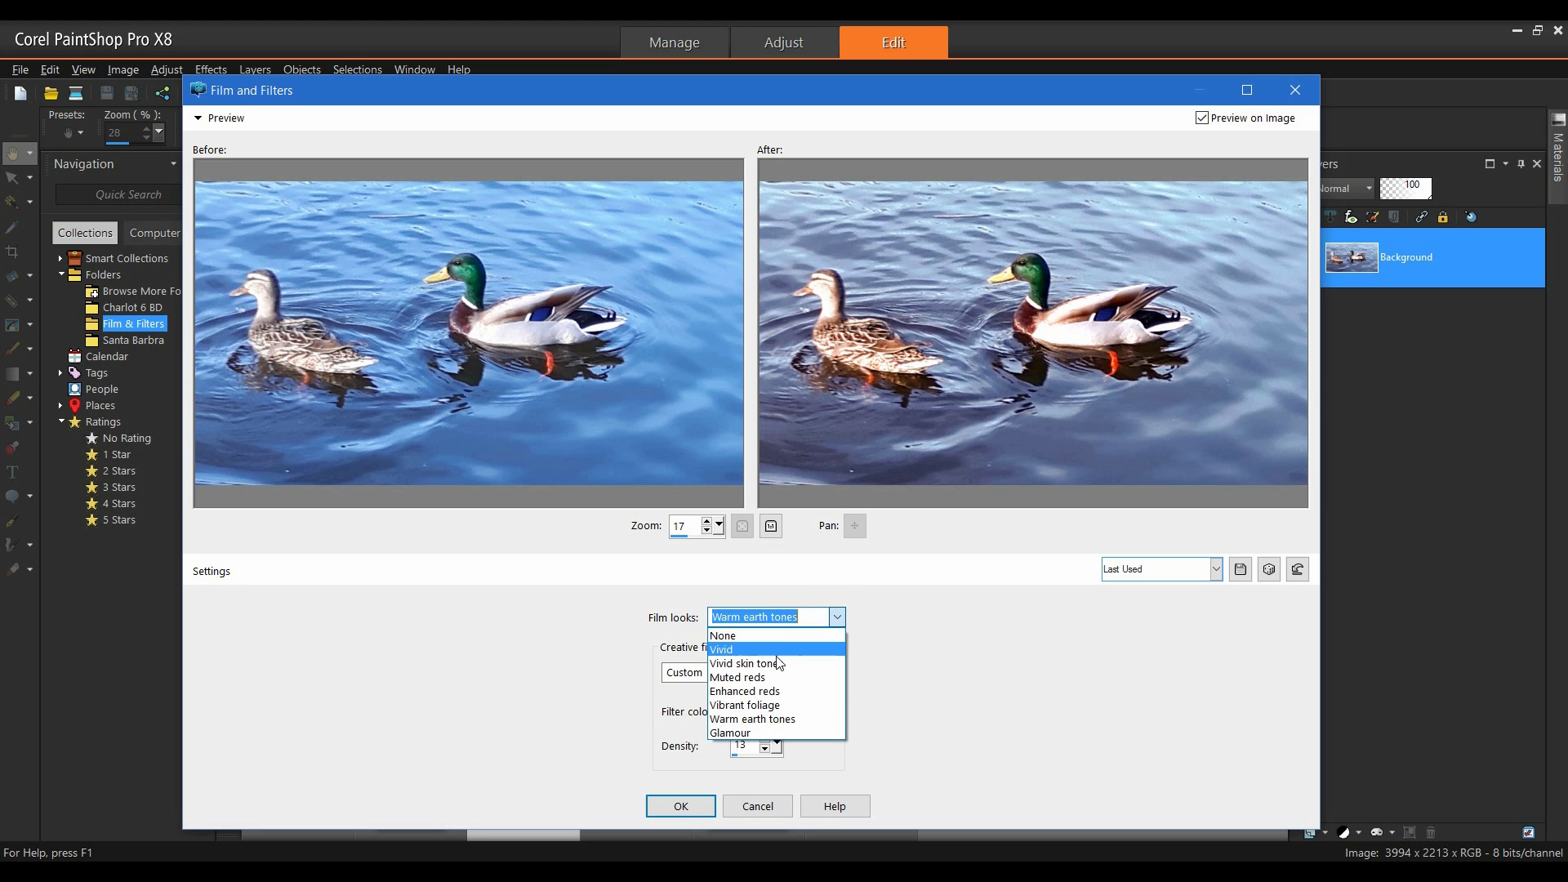
click(776, 650)
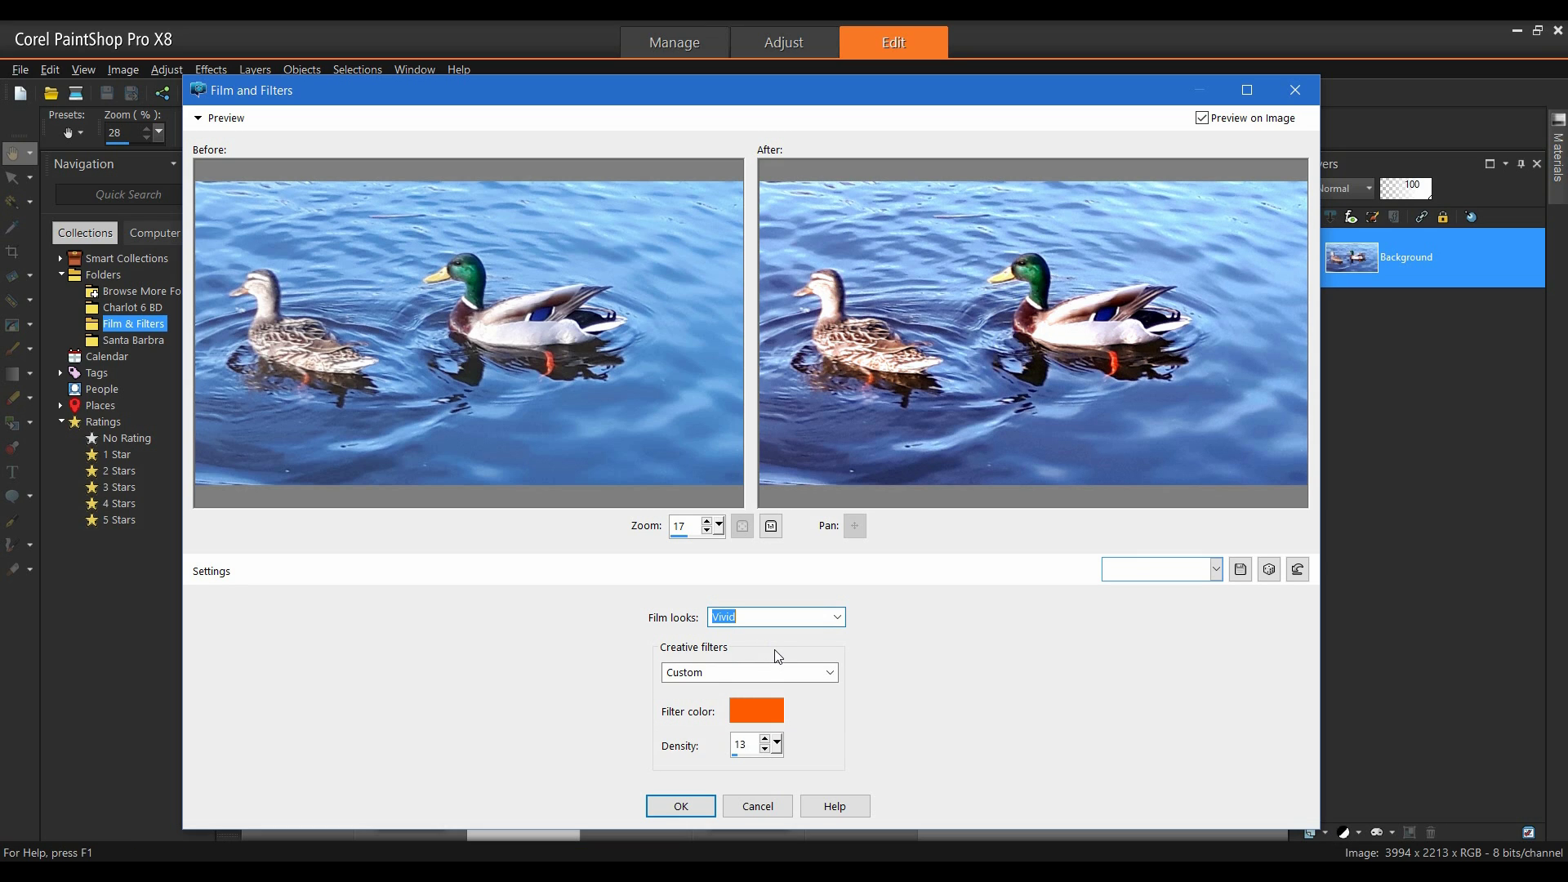
click(830, 673)
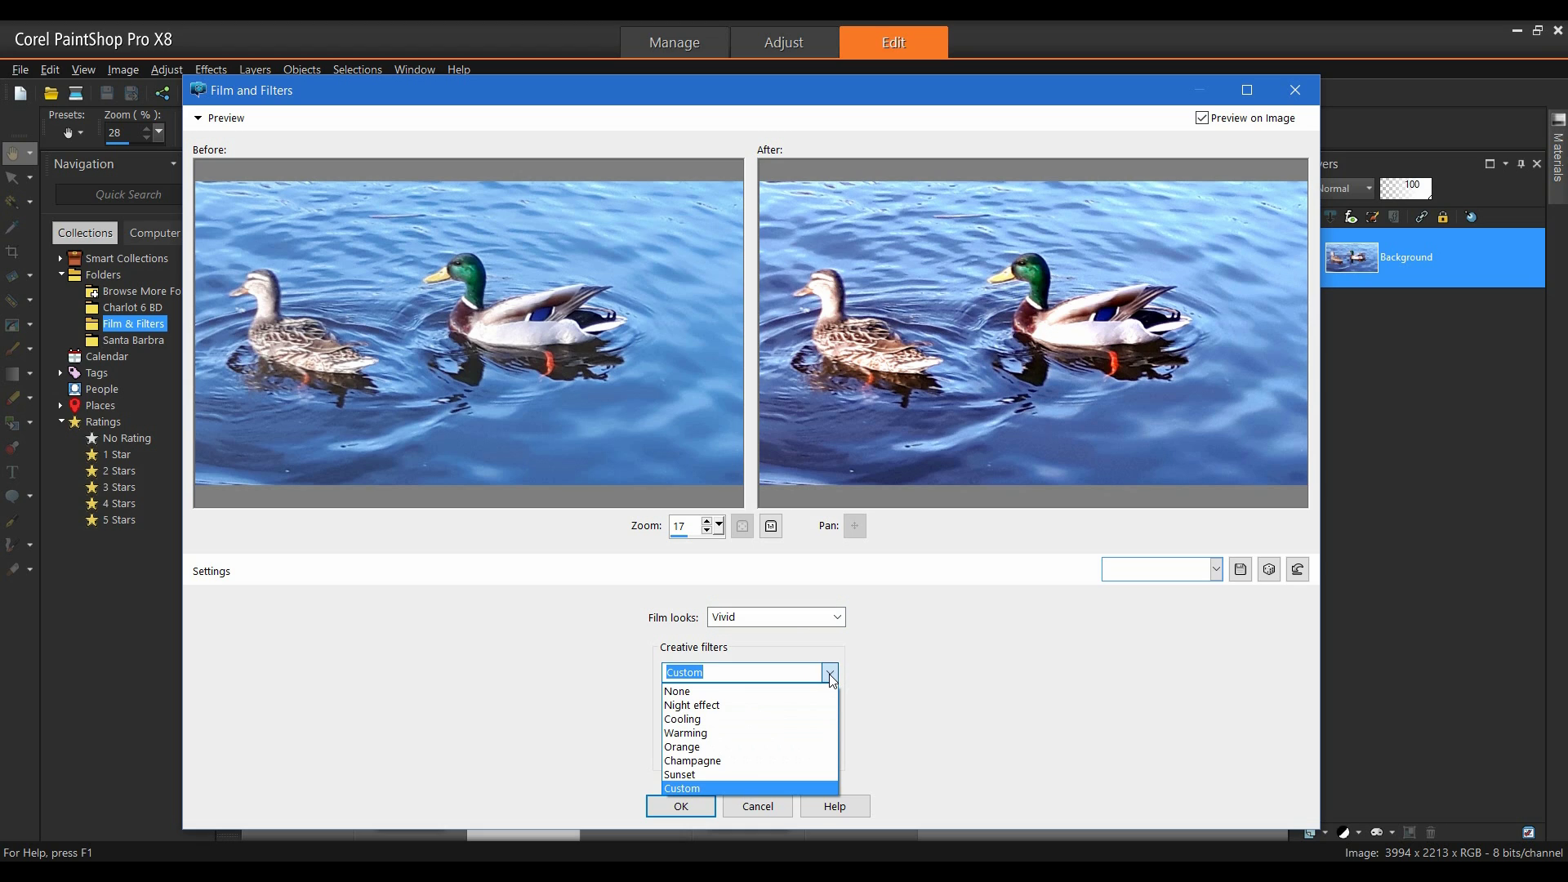
click(722, 732)
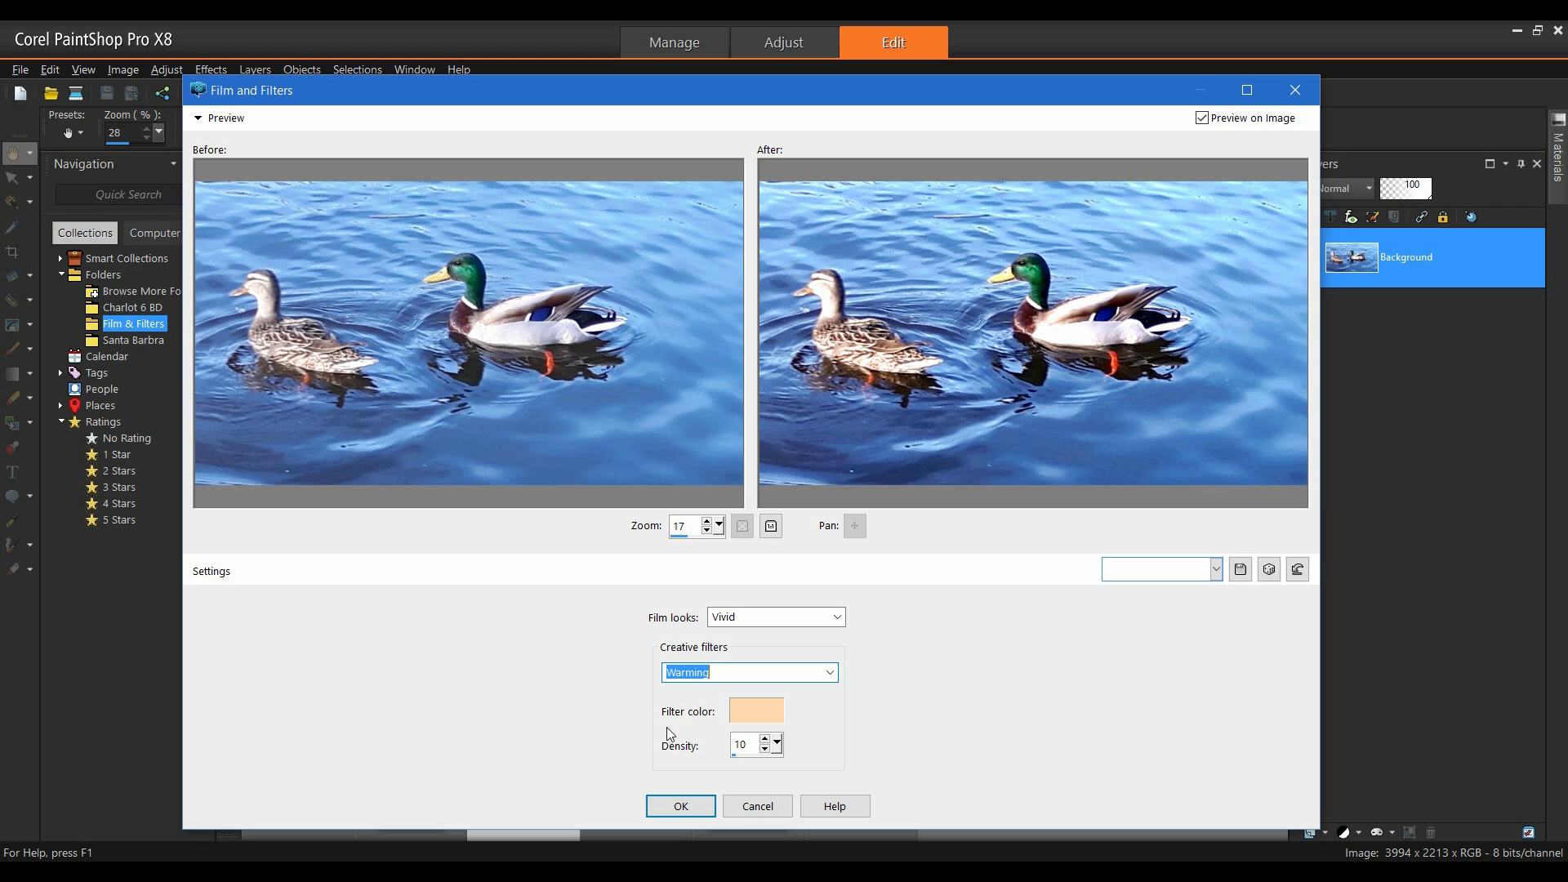
- Change the warming filter colour to salmon #f8b094 and apply the Vivid look
click(755, 707)
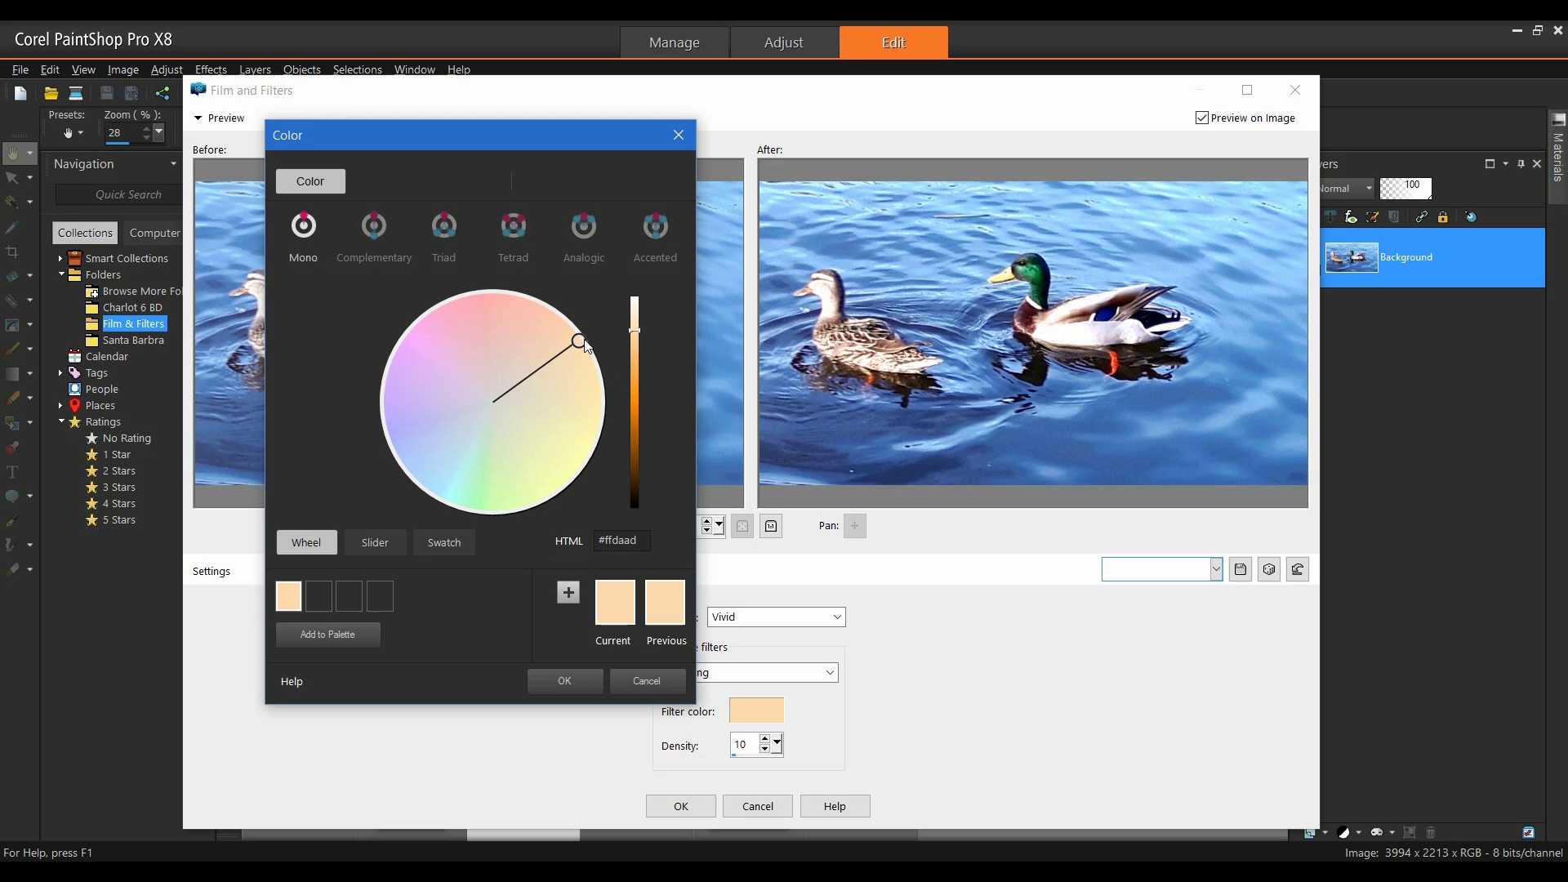
drag(579, 340, 535, 319)
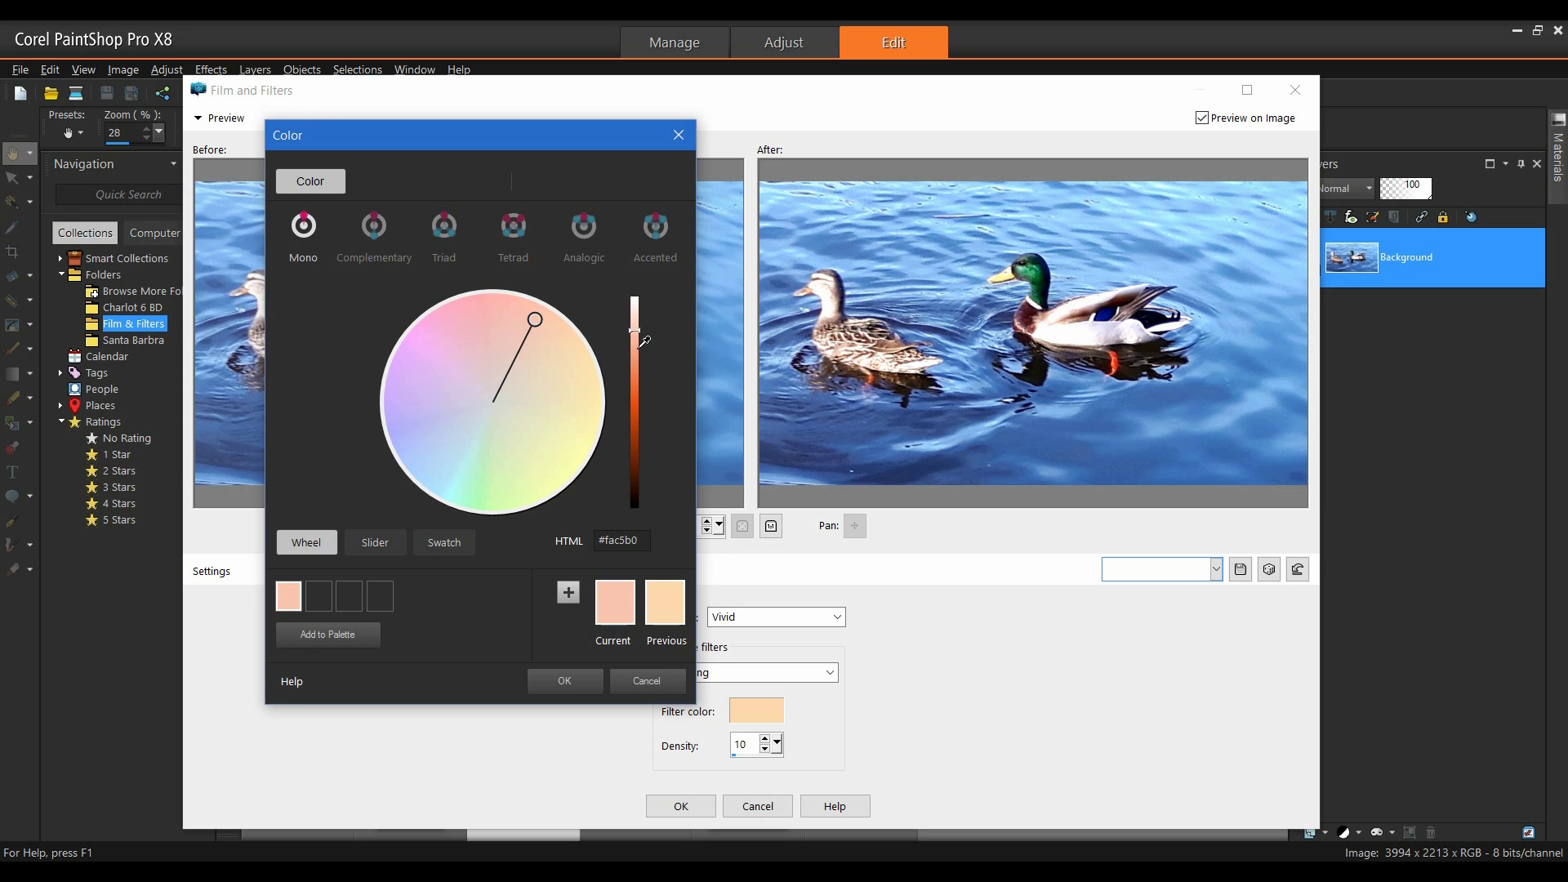
drag(643, 341, 646, 355)
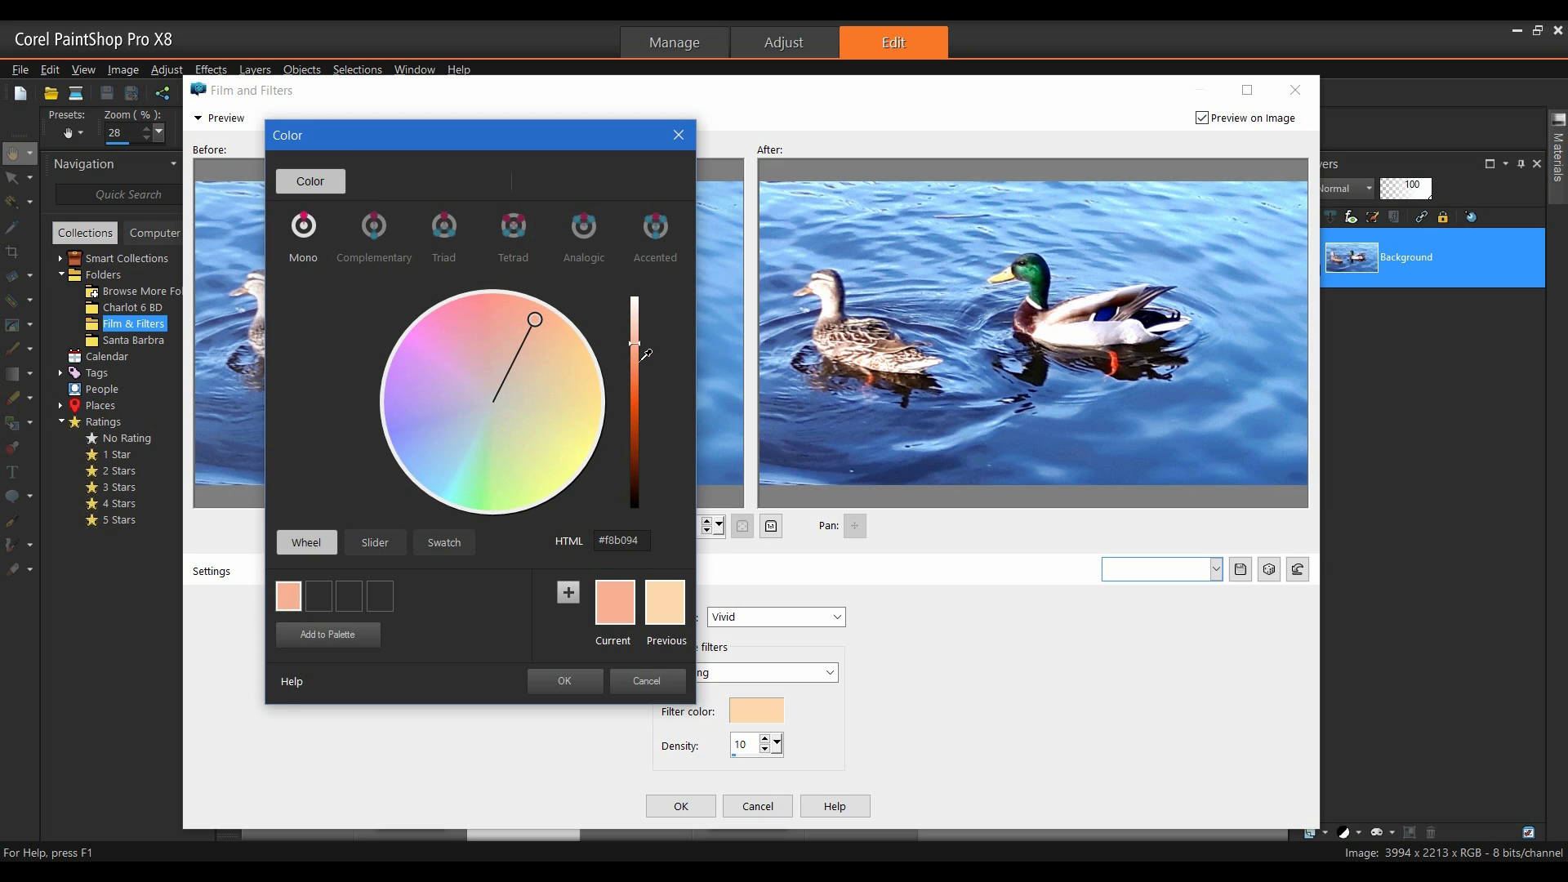
click(567, 682)
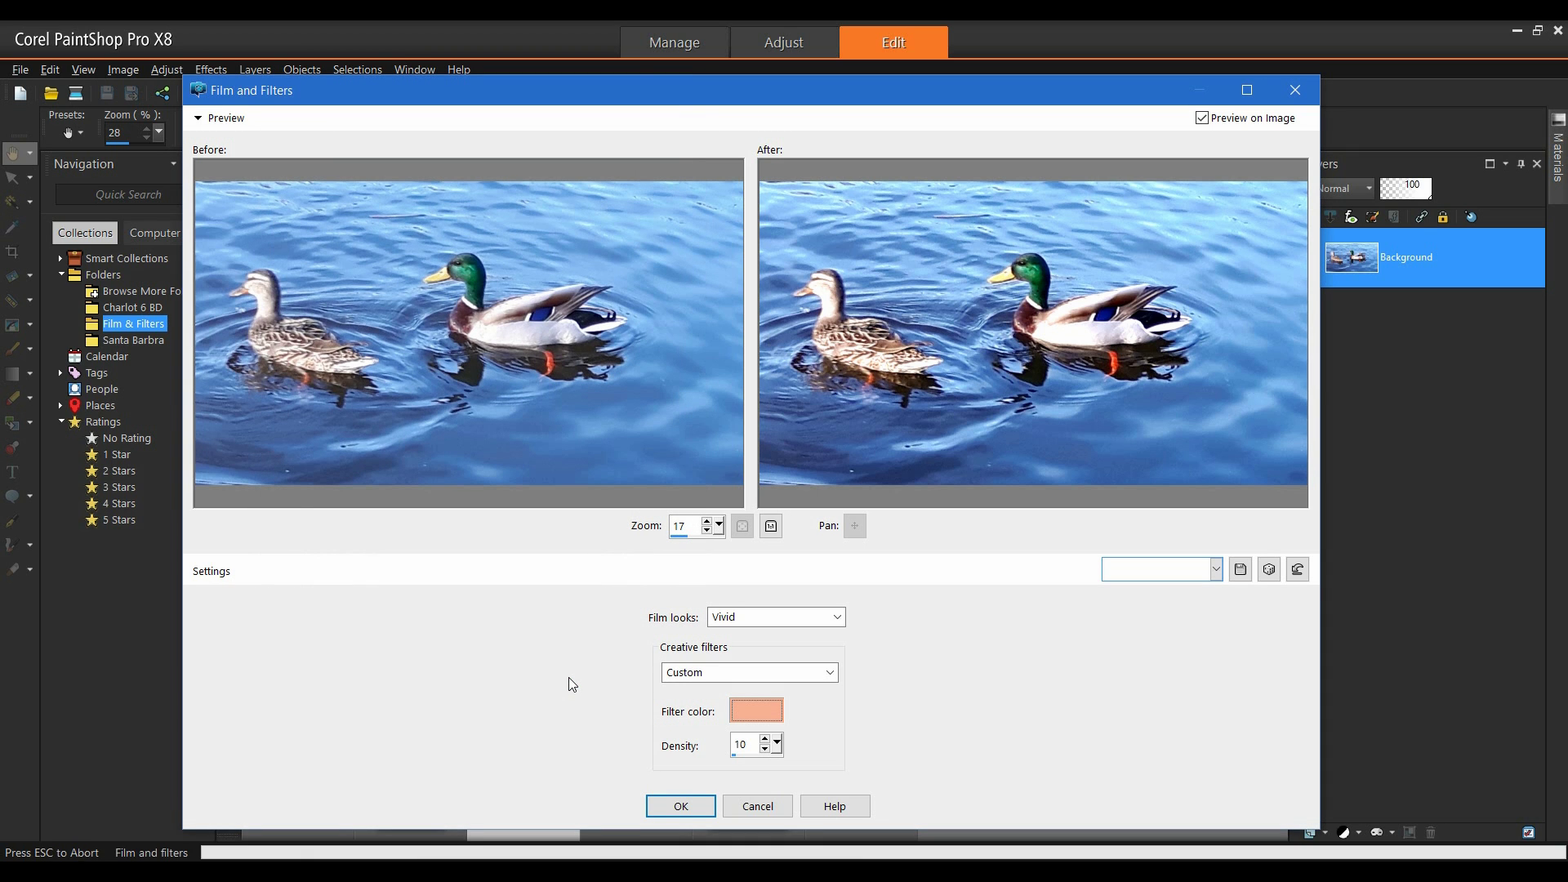
click(677, 807)
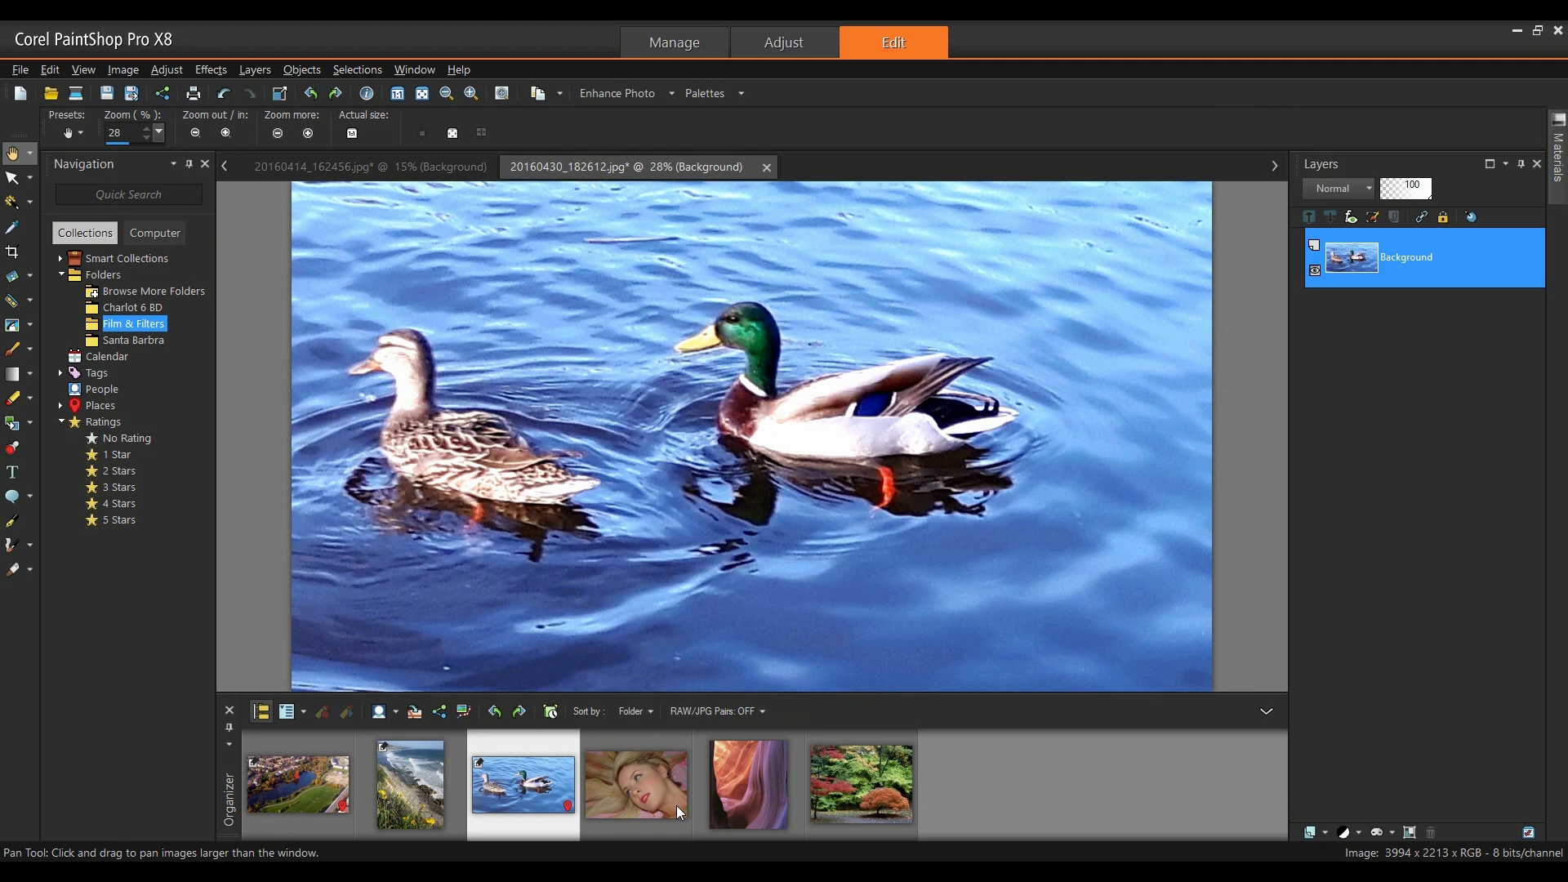
- Open Red Tones 2.jpg and launch Effects > Photo Effects > Film and Filters on it
double_click(738, 774)
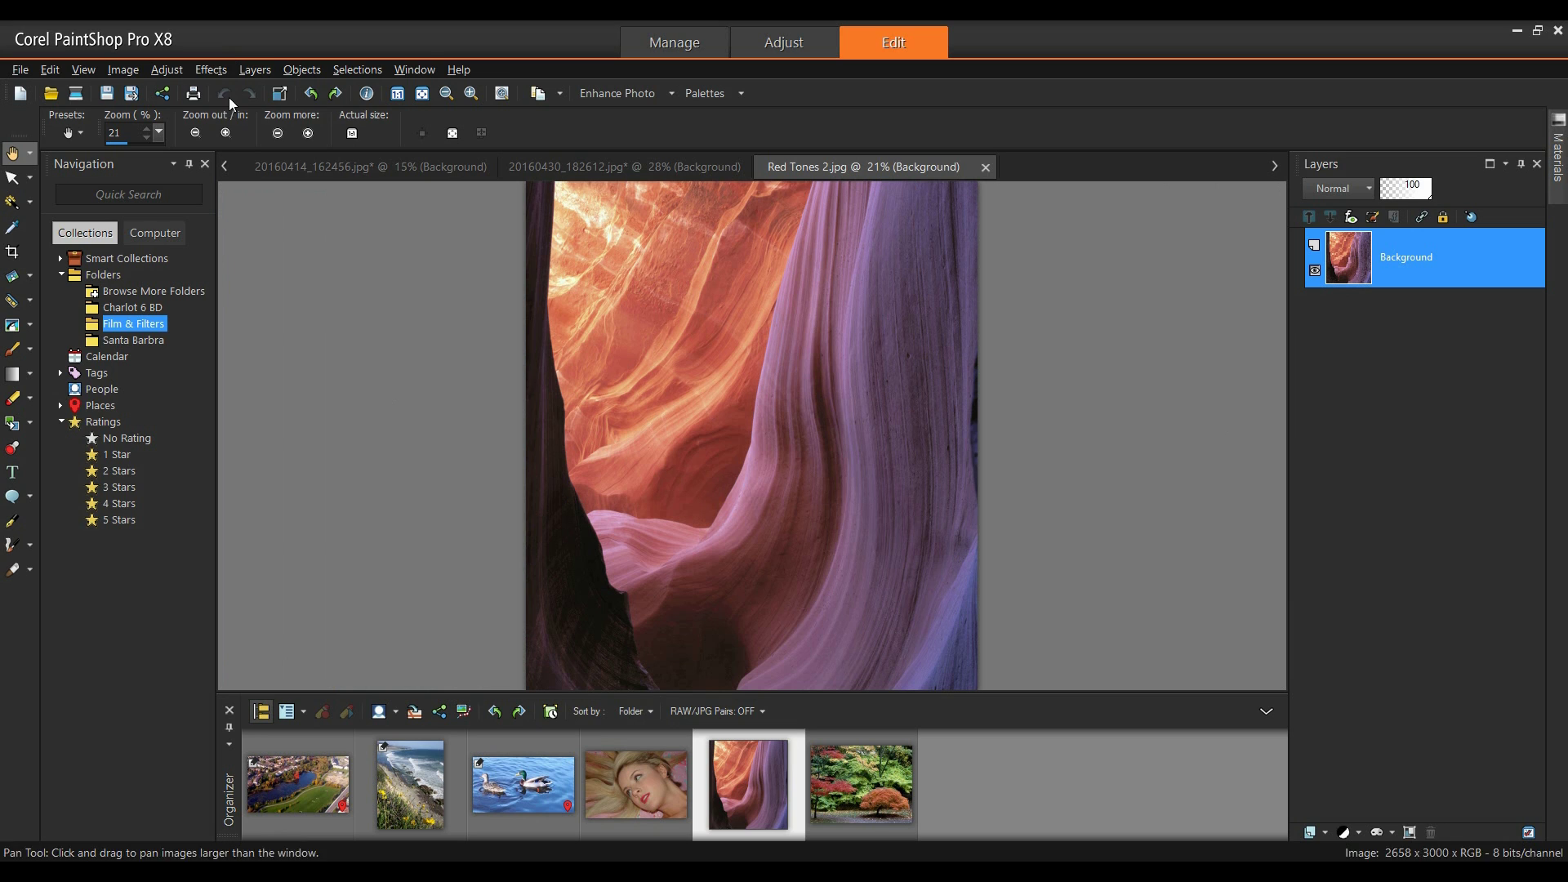
click(210, 71)
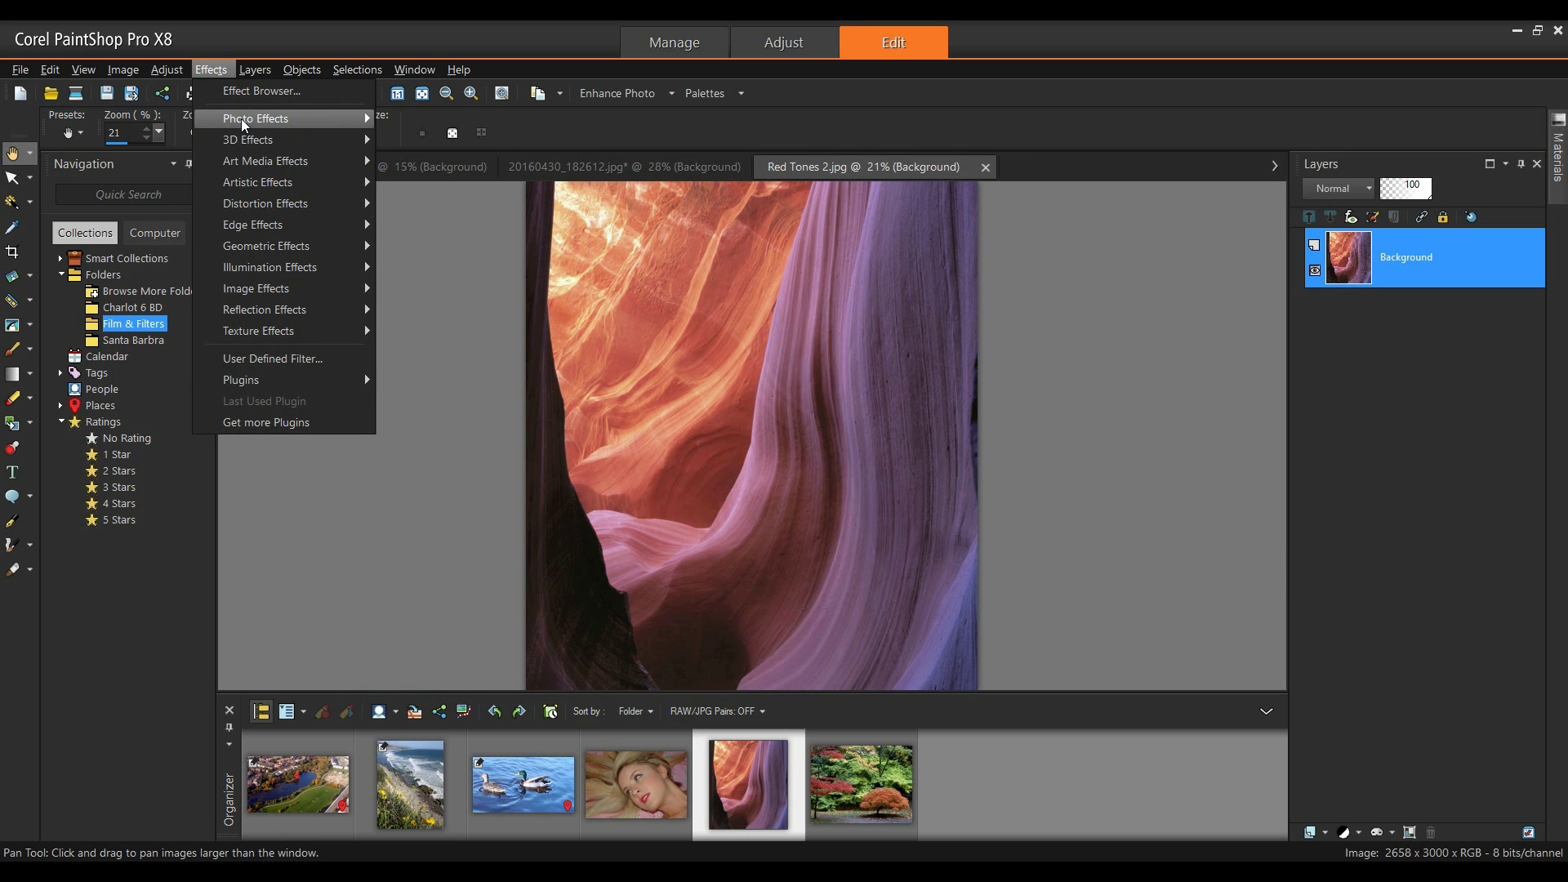
mouse_move(243, 124)
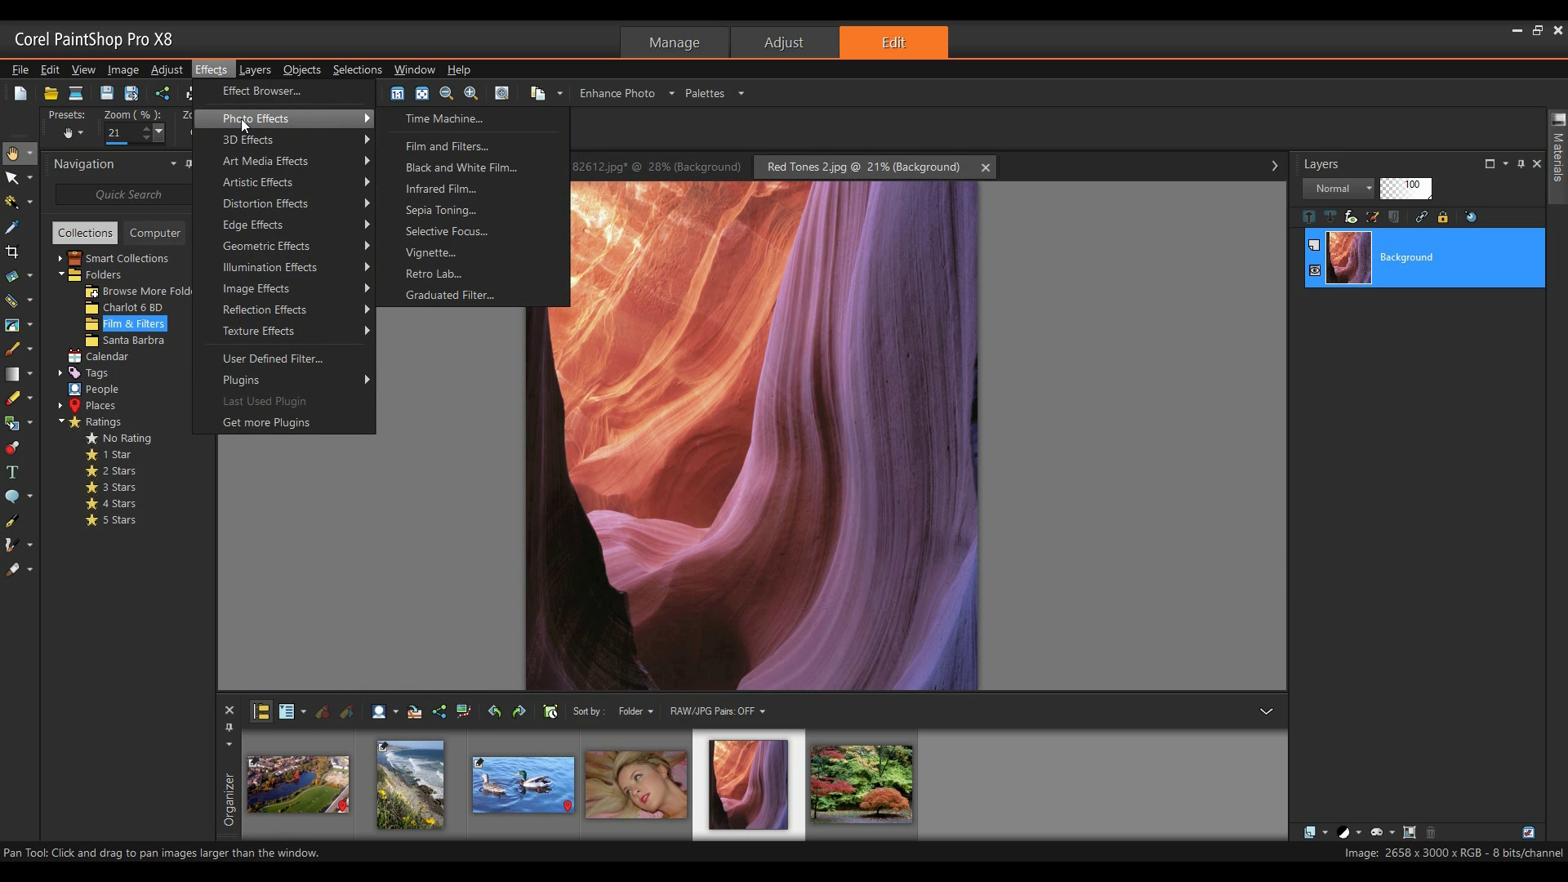
click(425, 149)
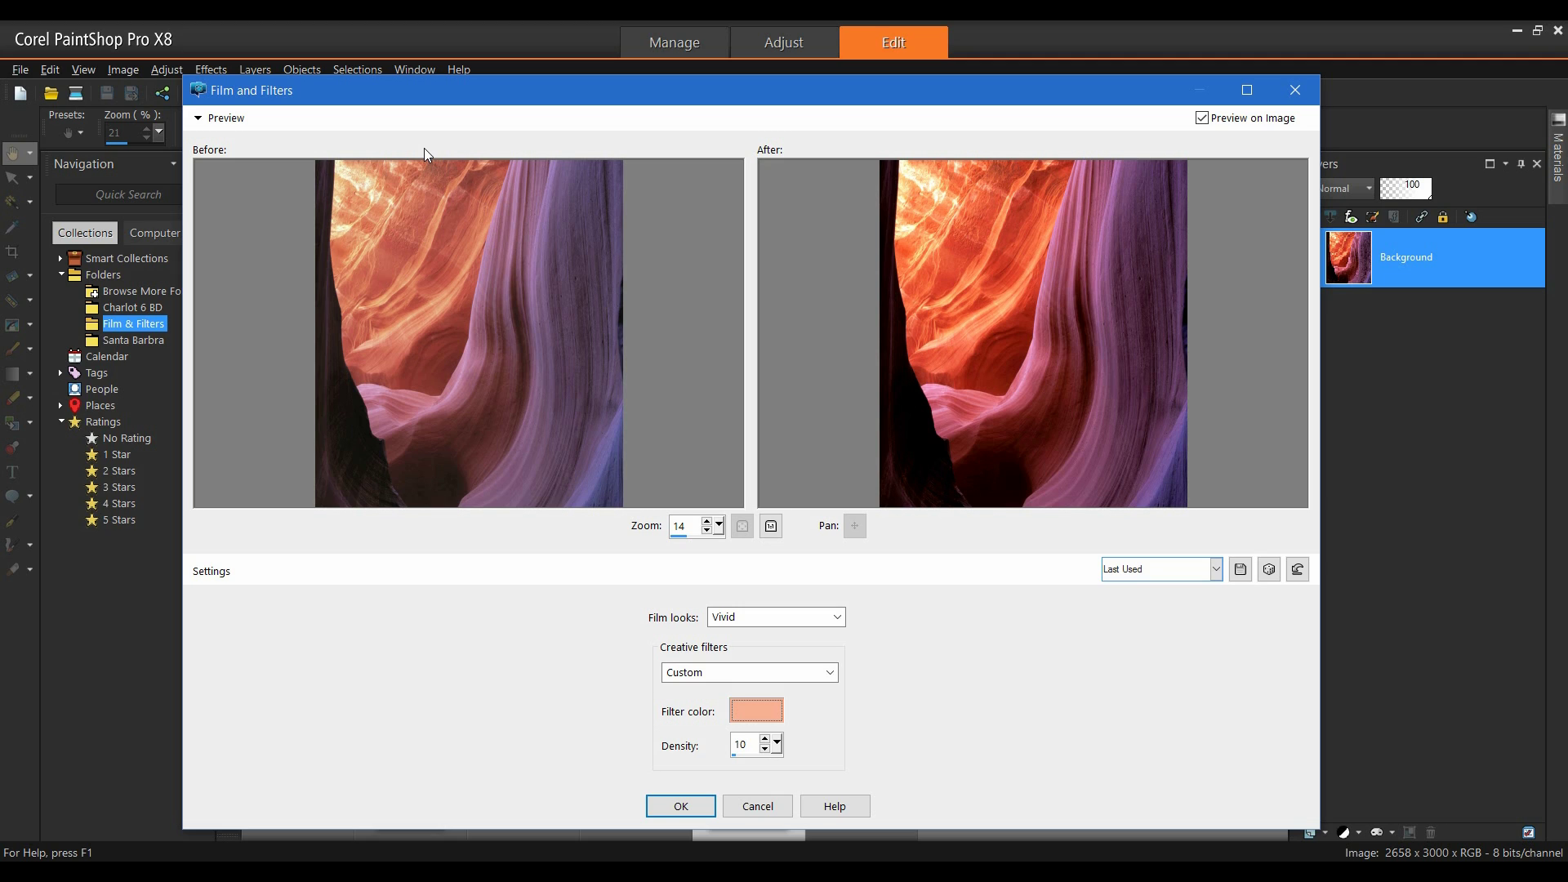
- Apply Muted reds with a full-strength Night effect creative filter to the canyon photo
click(838, 618)
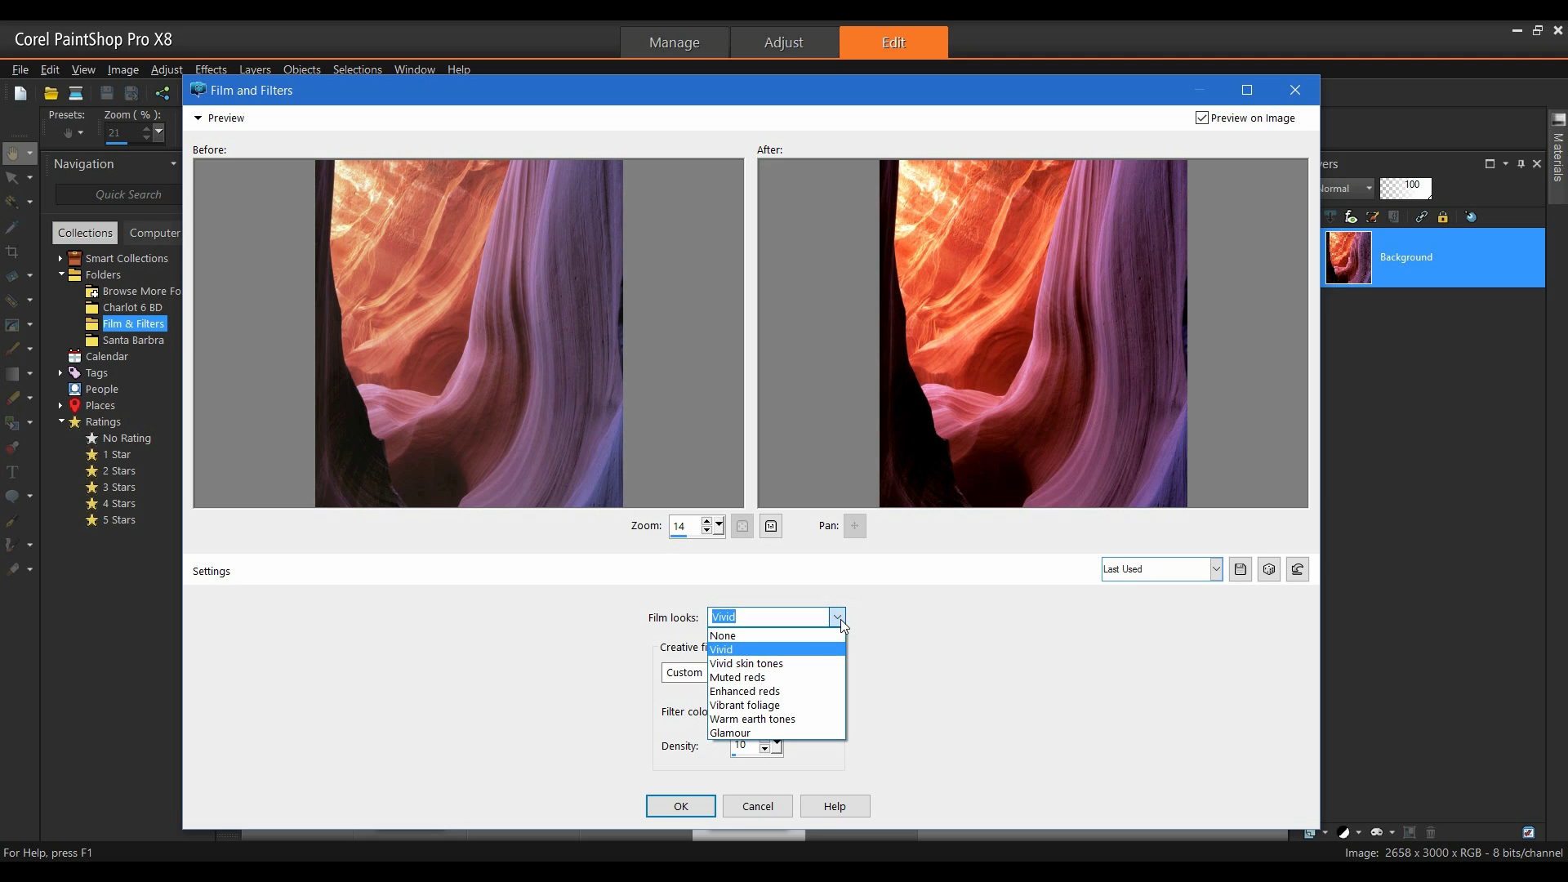
click(796, 678)
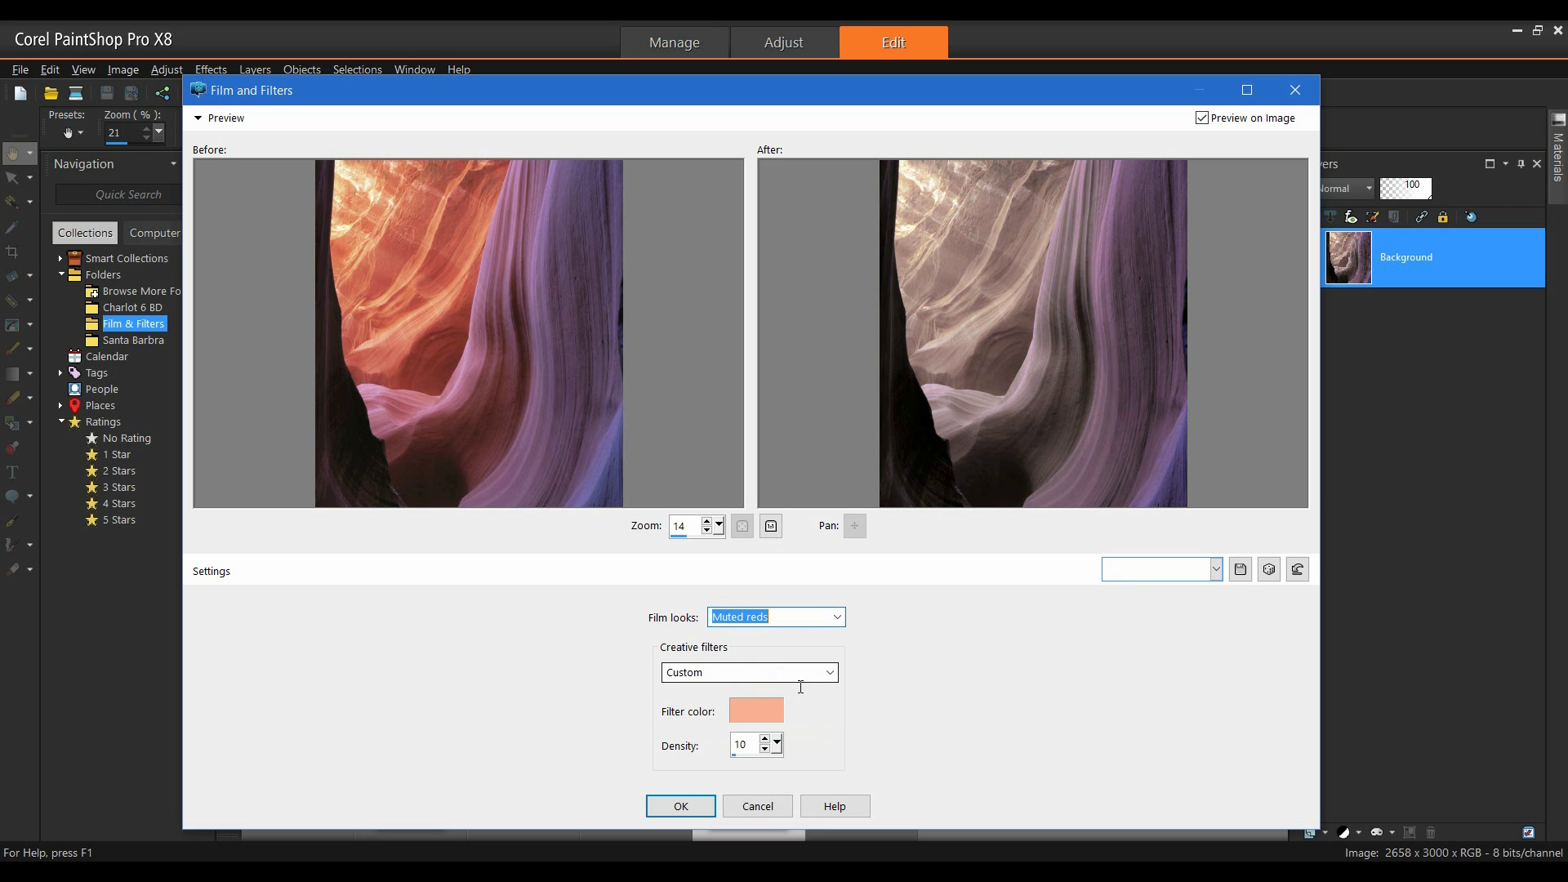
click(830, 673)
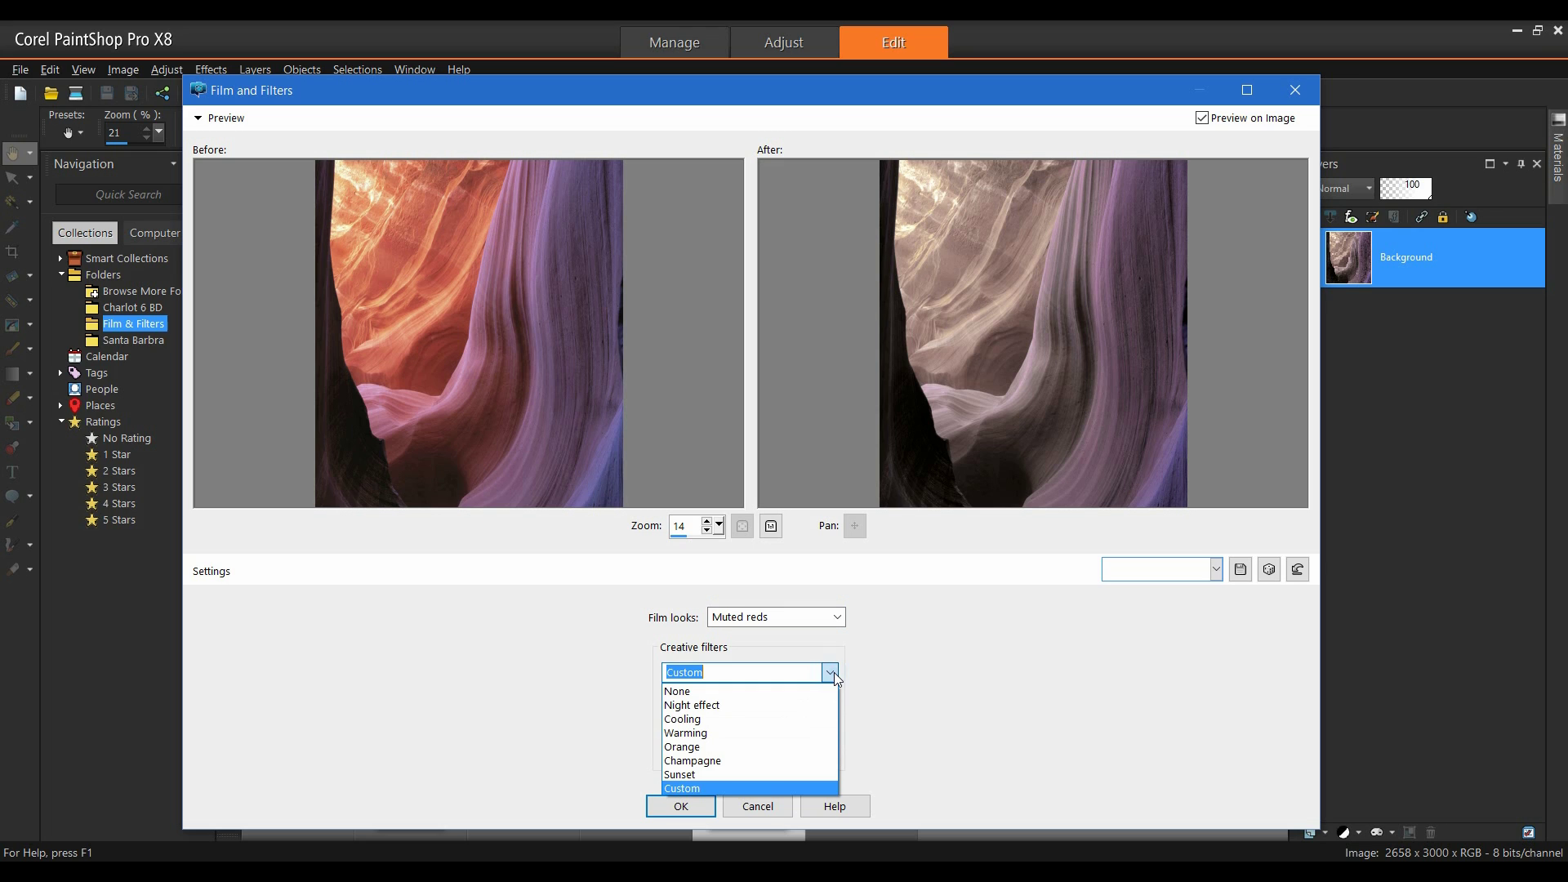
click(747, 707)
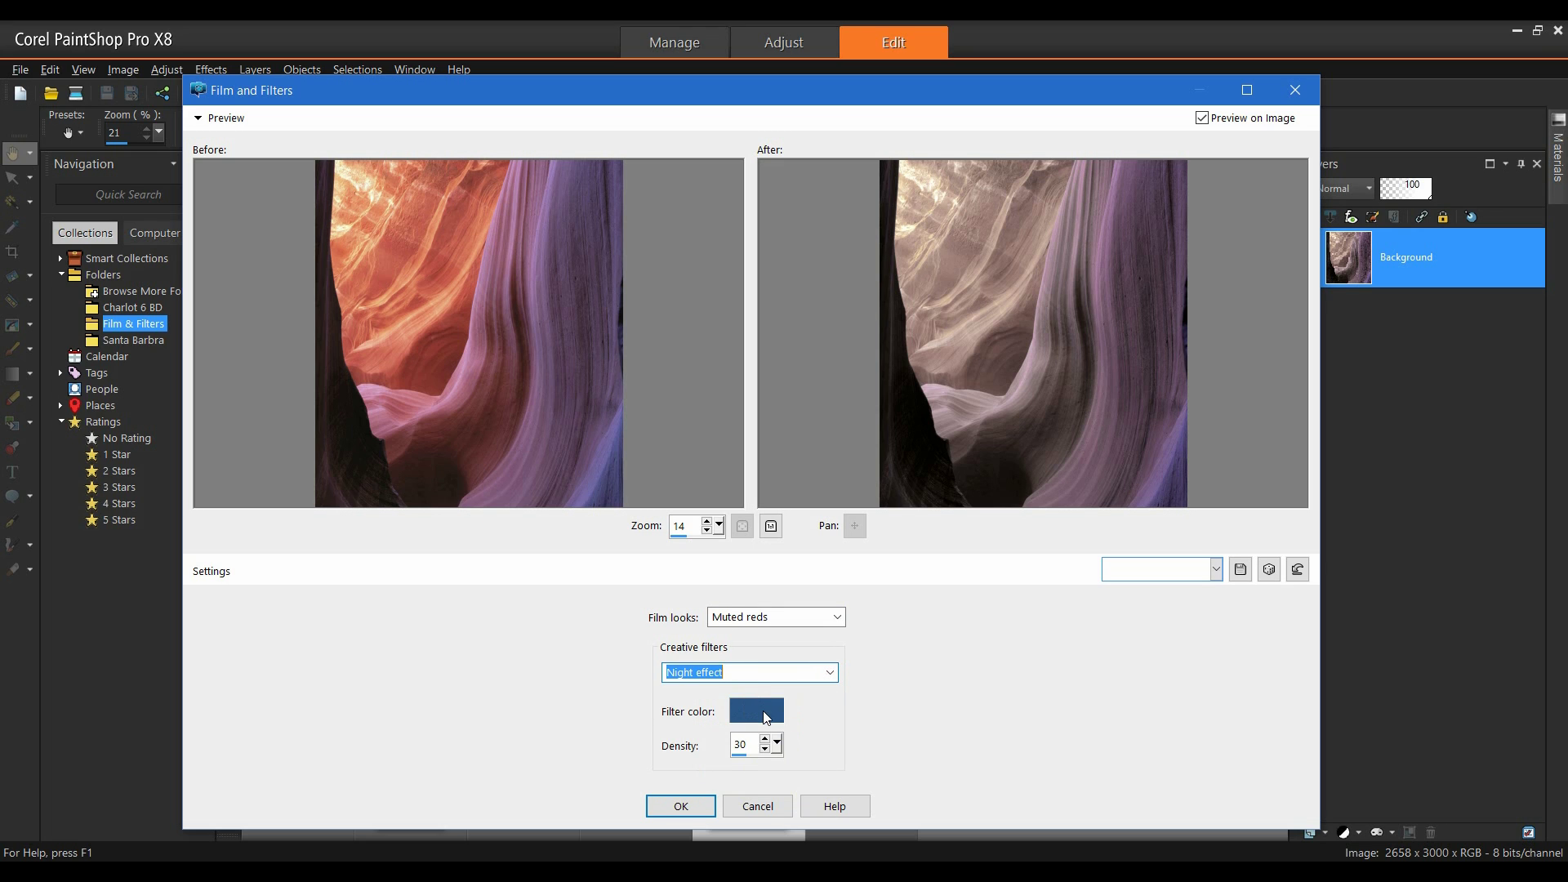
double_click(744, 757)
text(84)
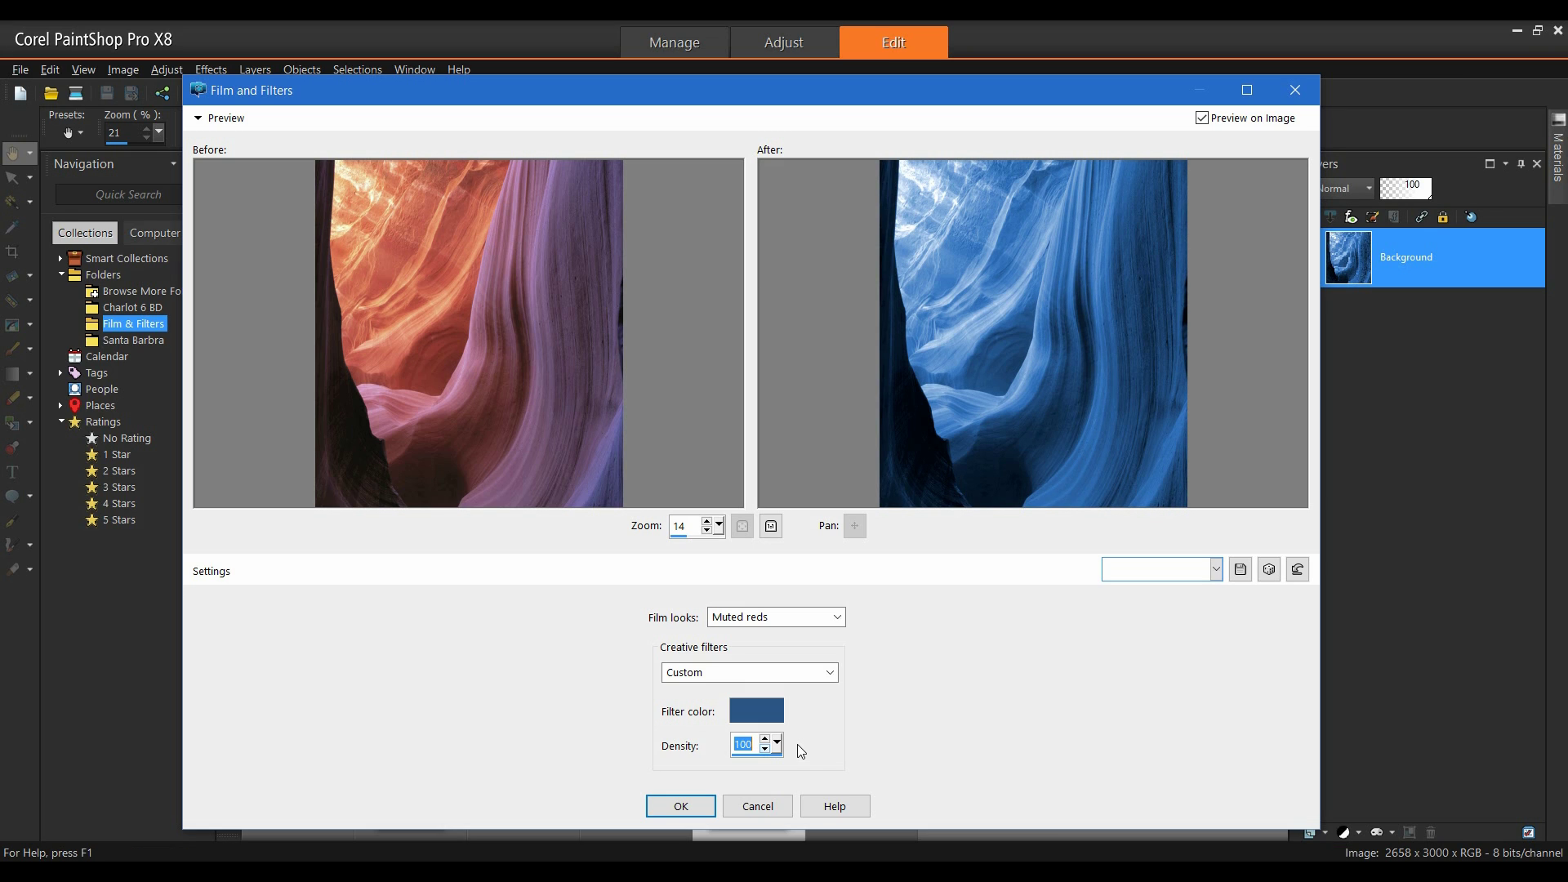
click(681, 809)
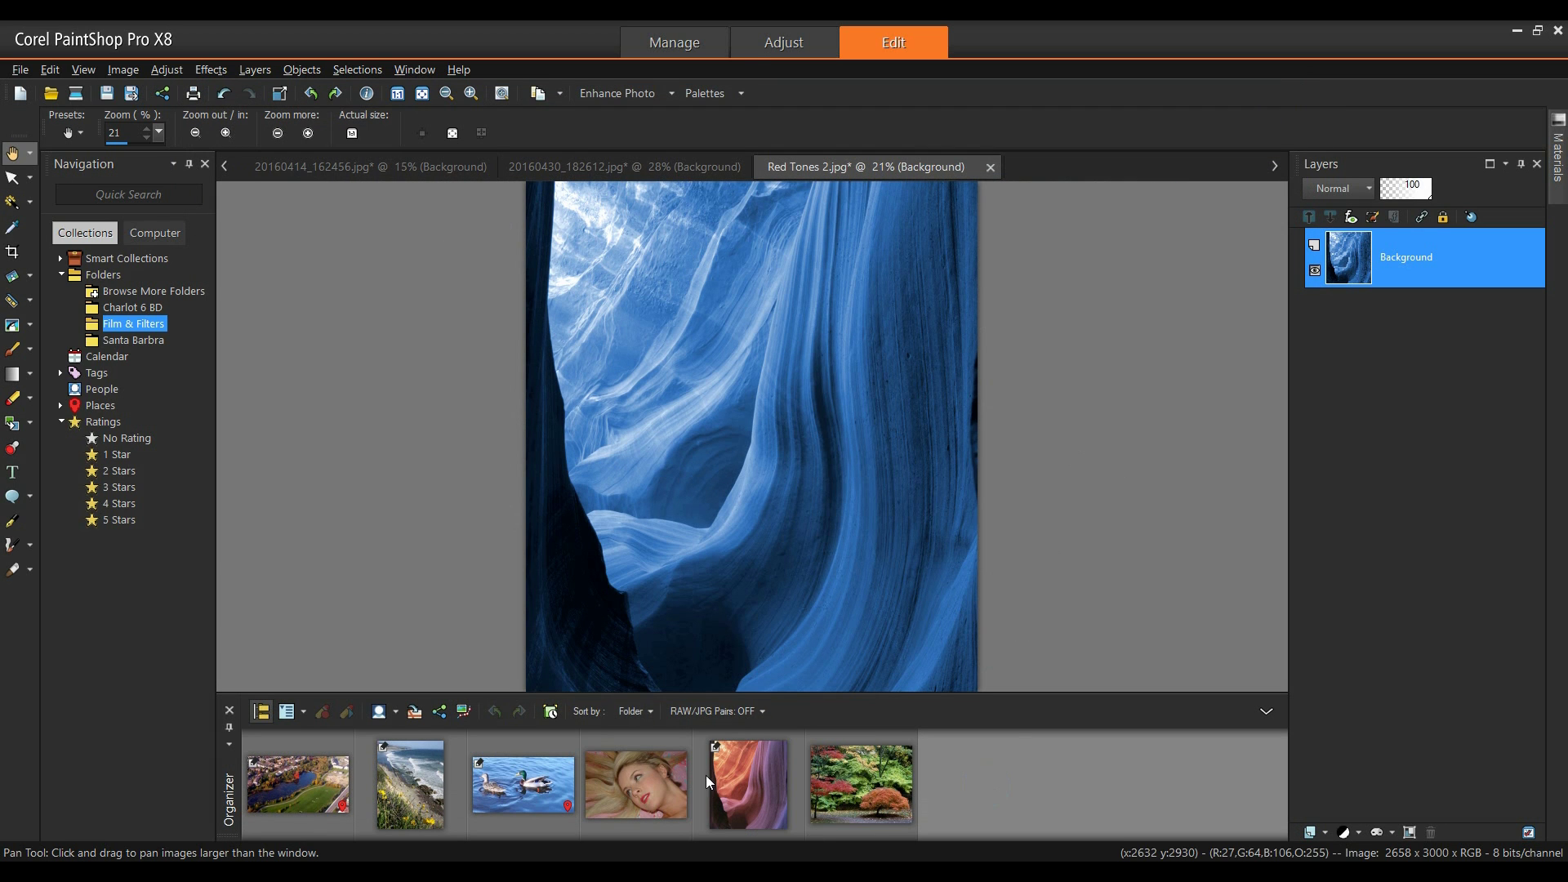
- Open the Glam Filter before portrait in Effects > Photo Effects > Film and Filters
double_click(626, 776)
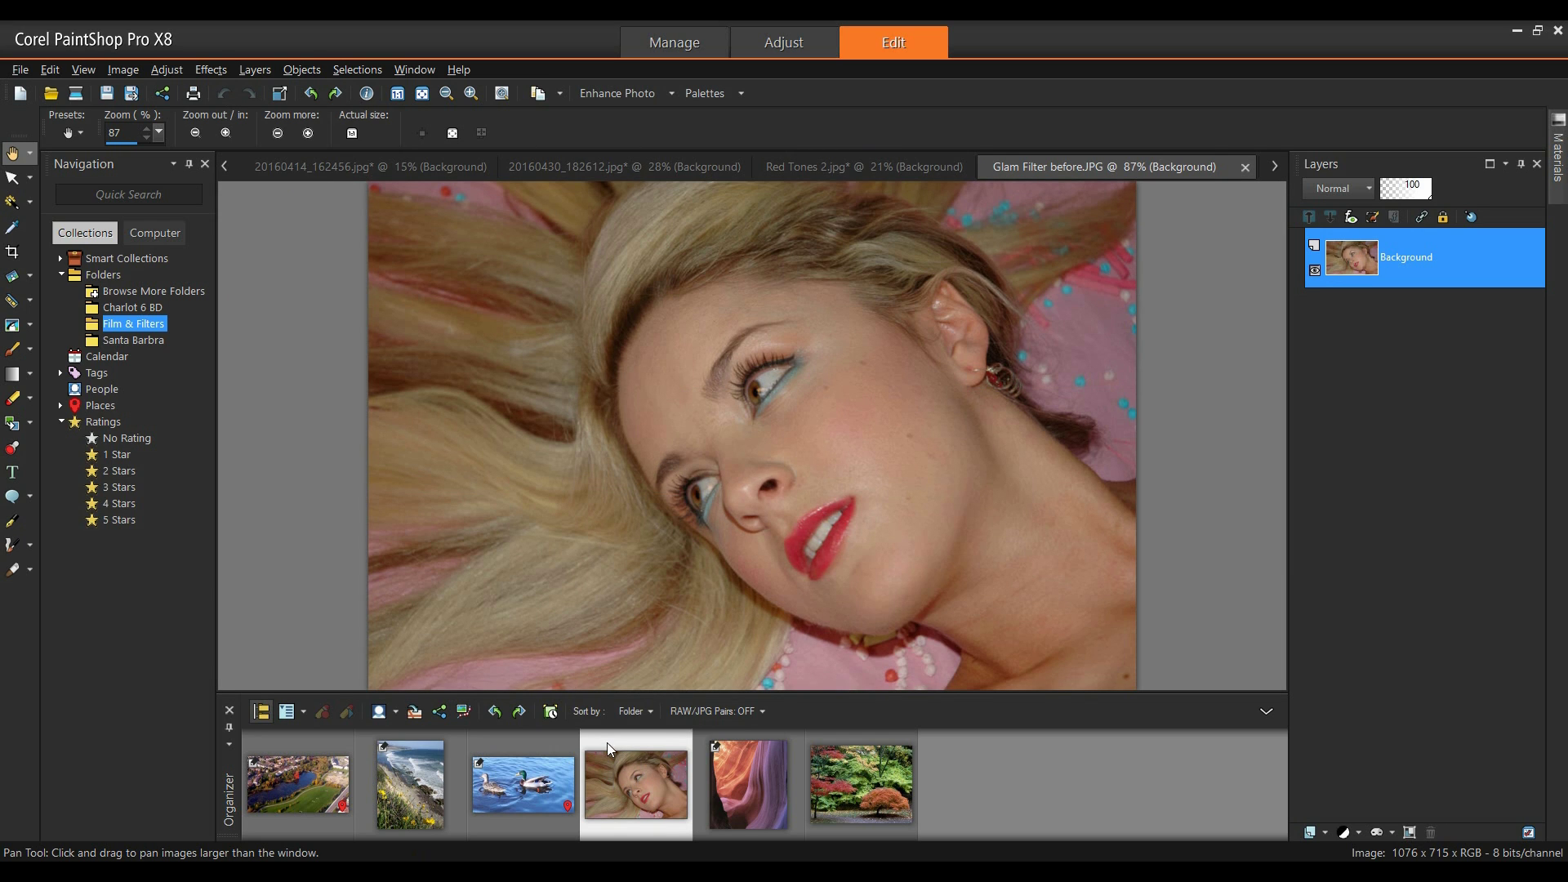
click(211, 69)
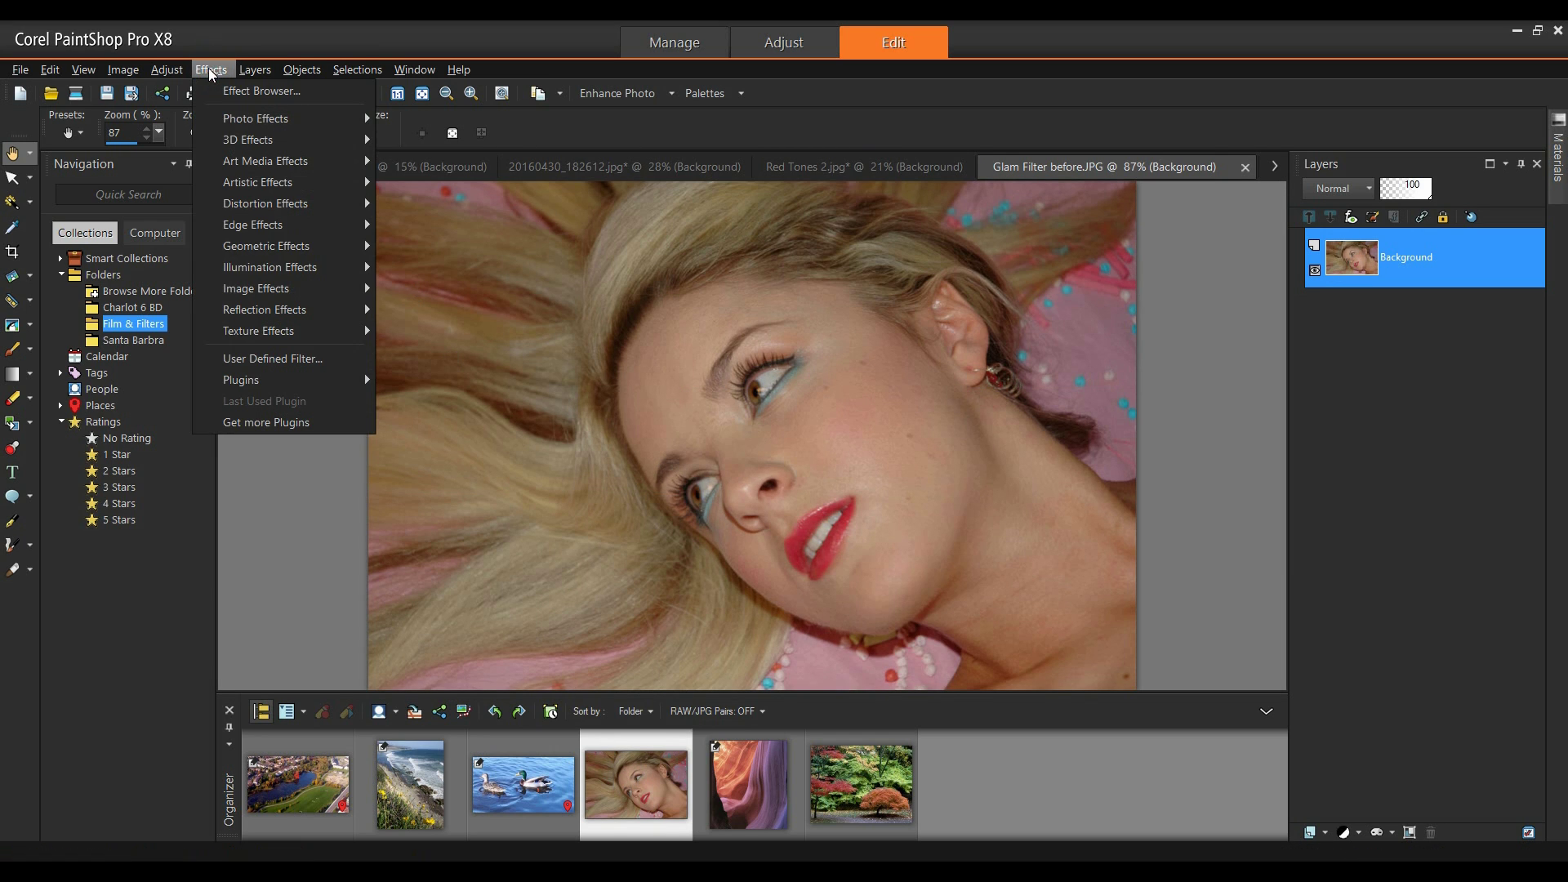
mouse_move(240, 125)
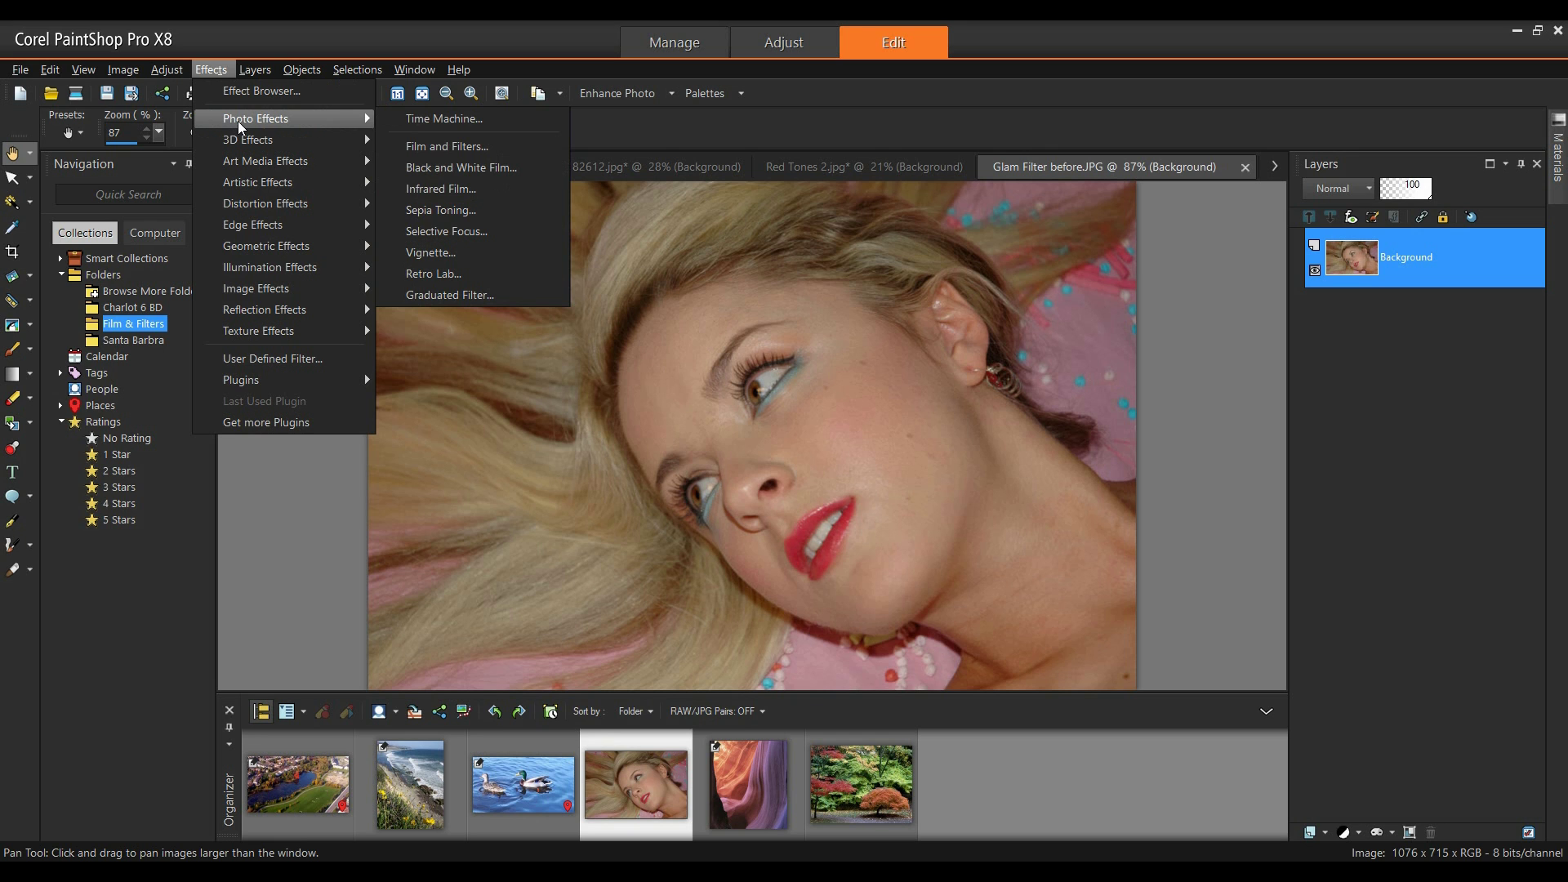
click(468, 150)
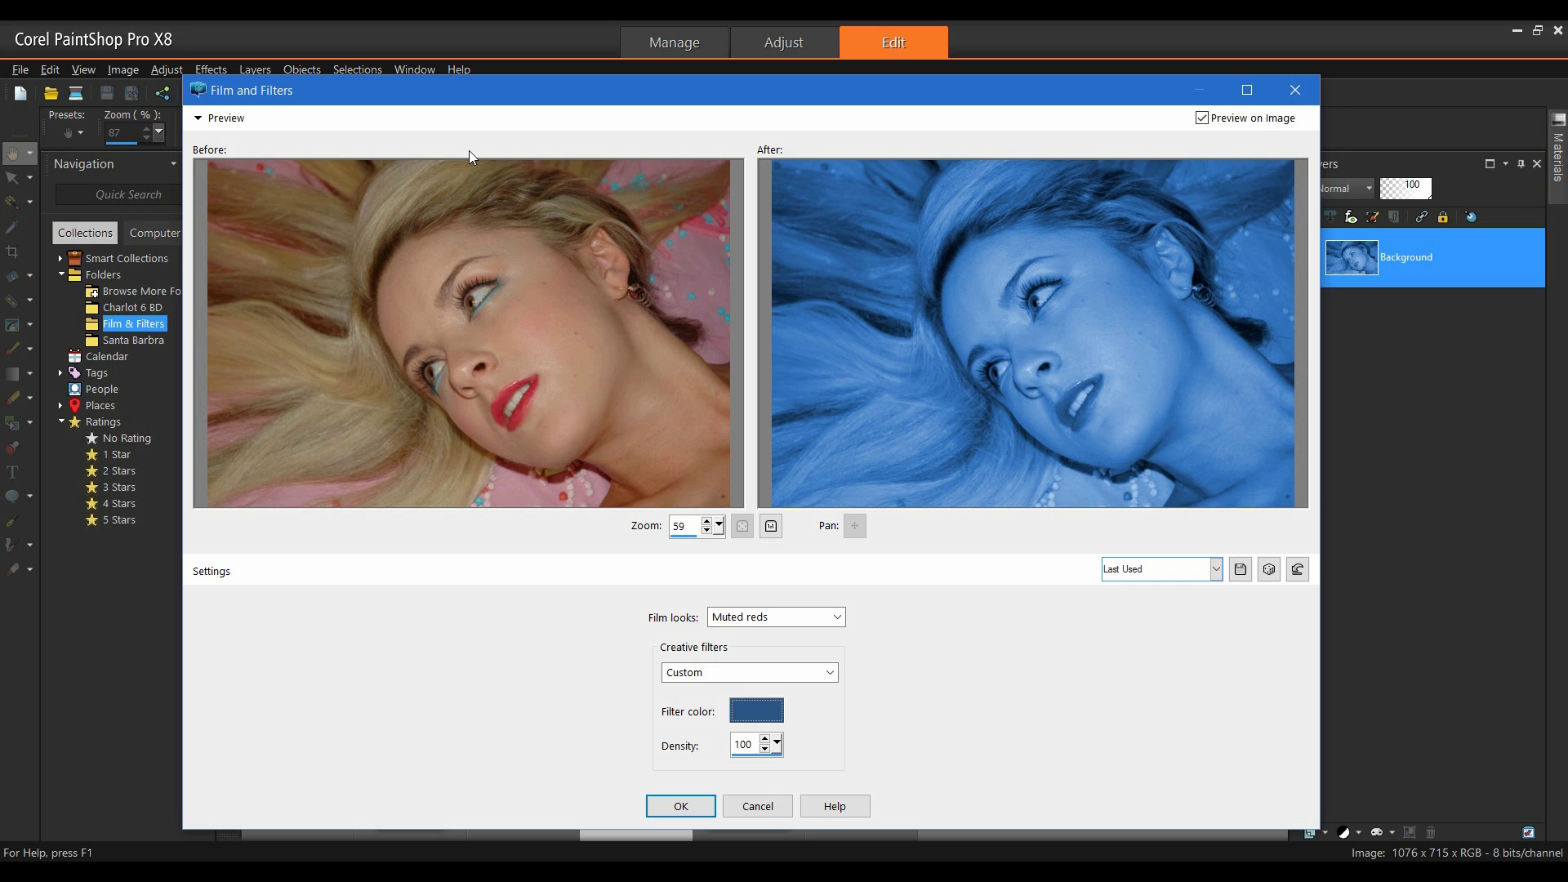
- Keep Muted reds as the film look and set Creative filters to None
click(840, 619)
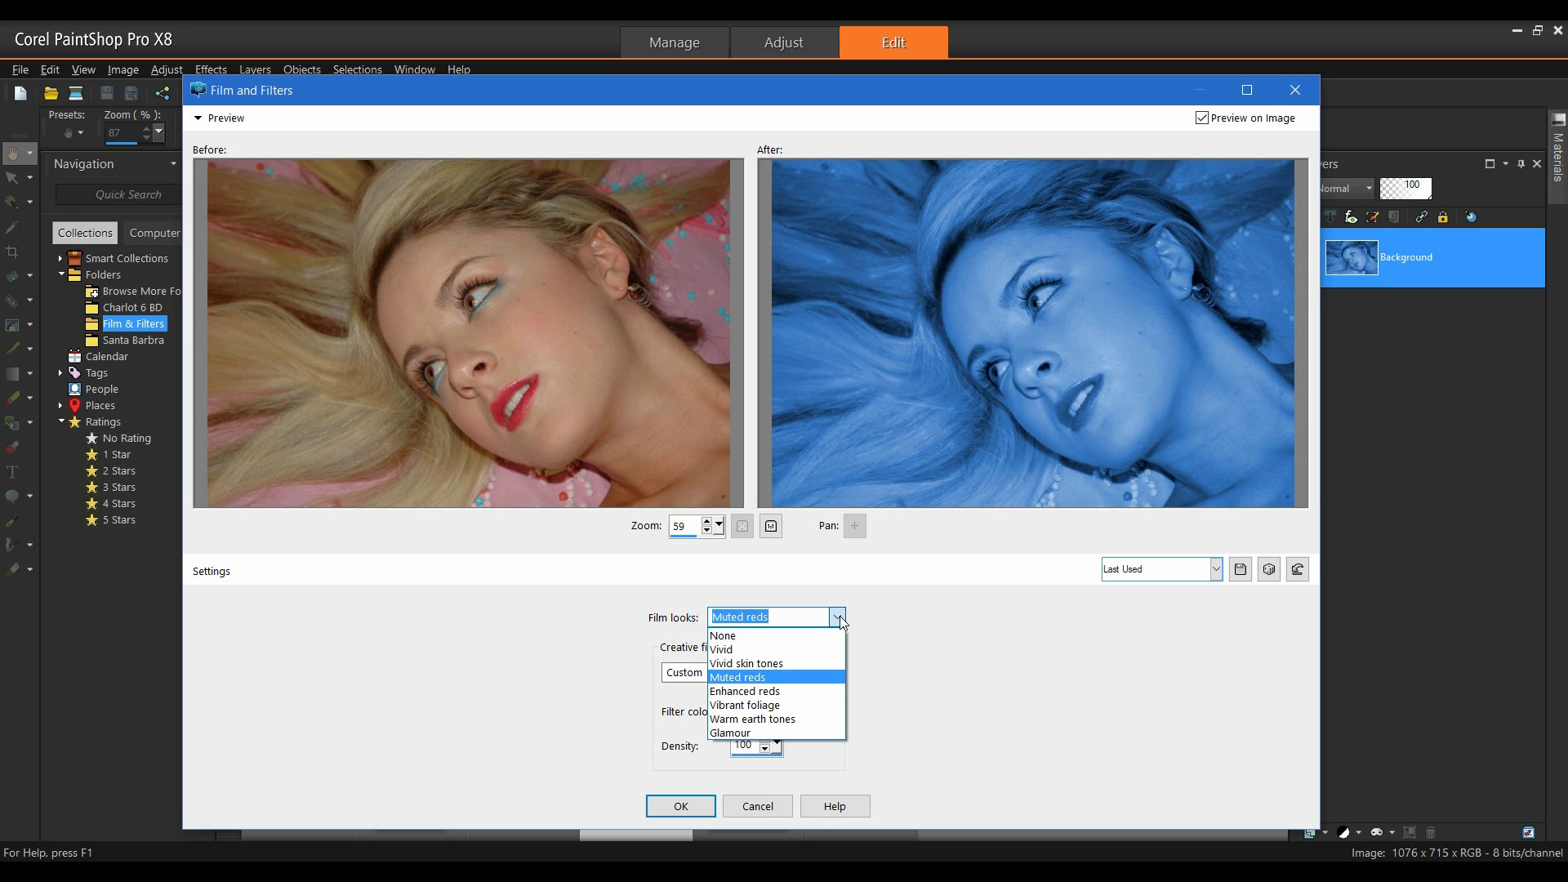
click(893, 617)
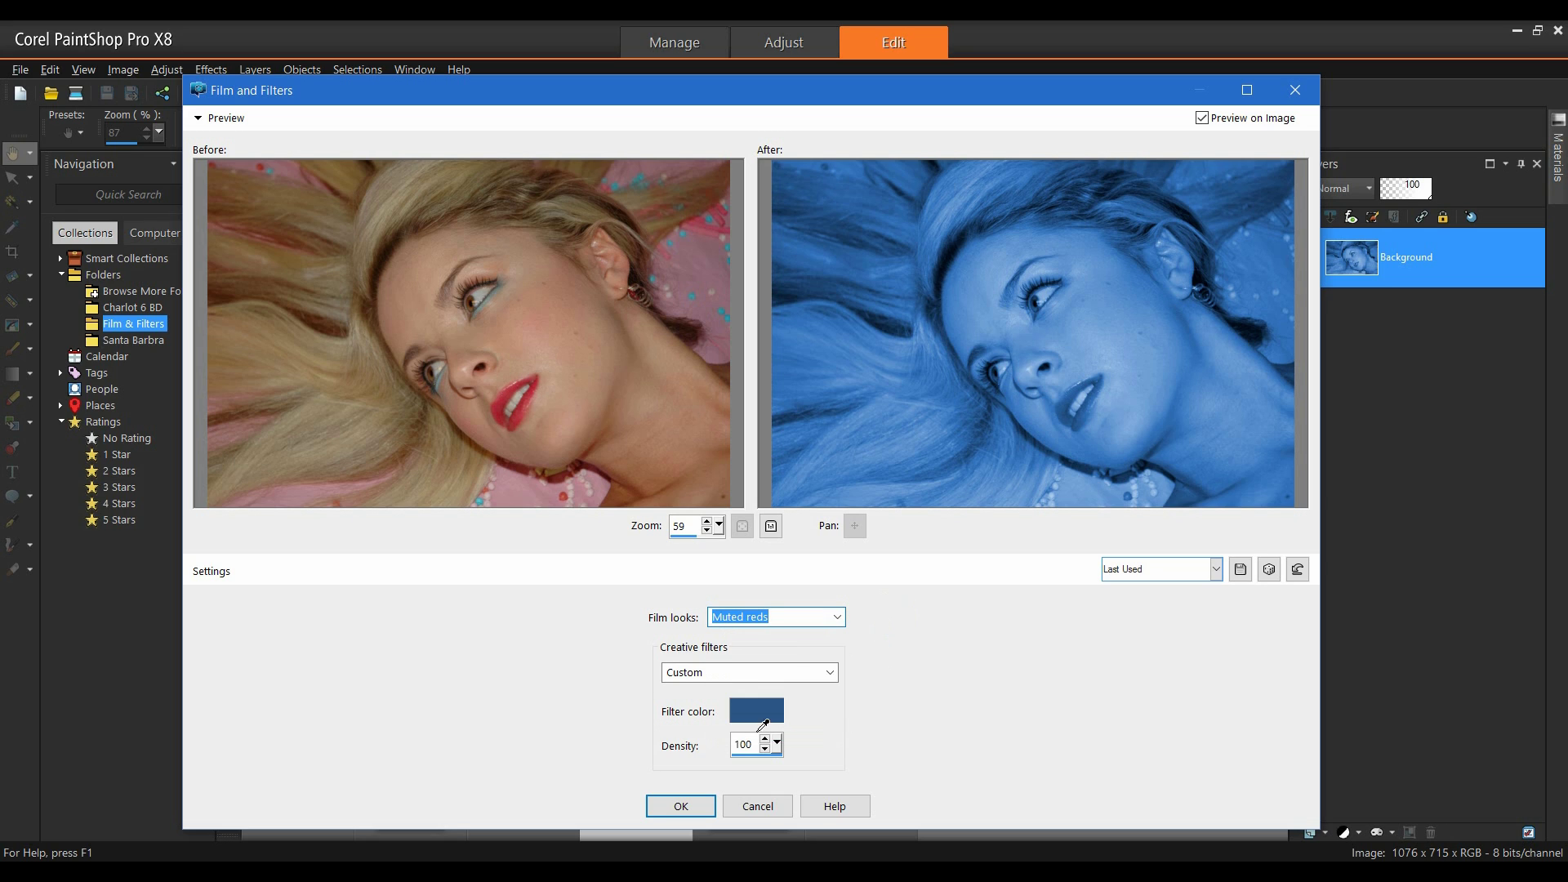
click(830, 672)
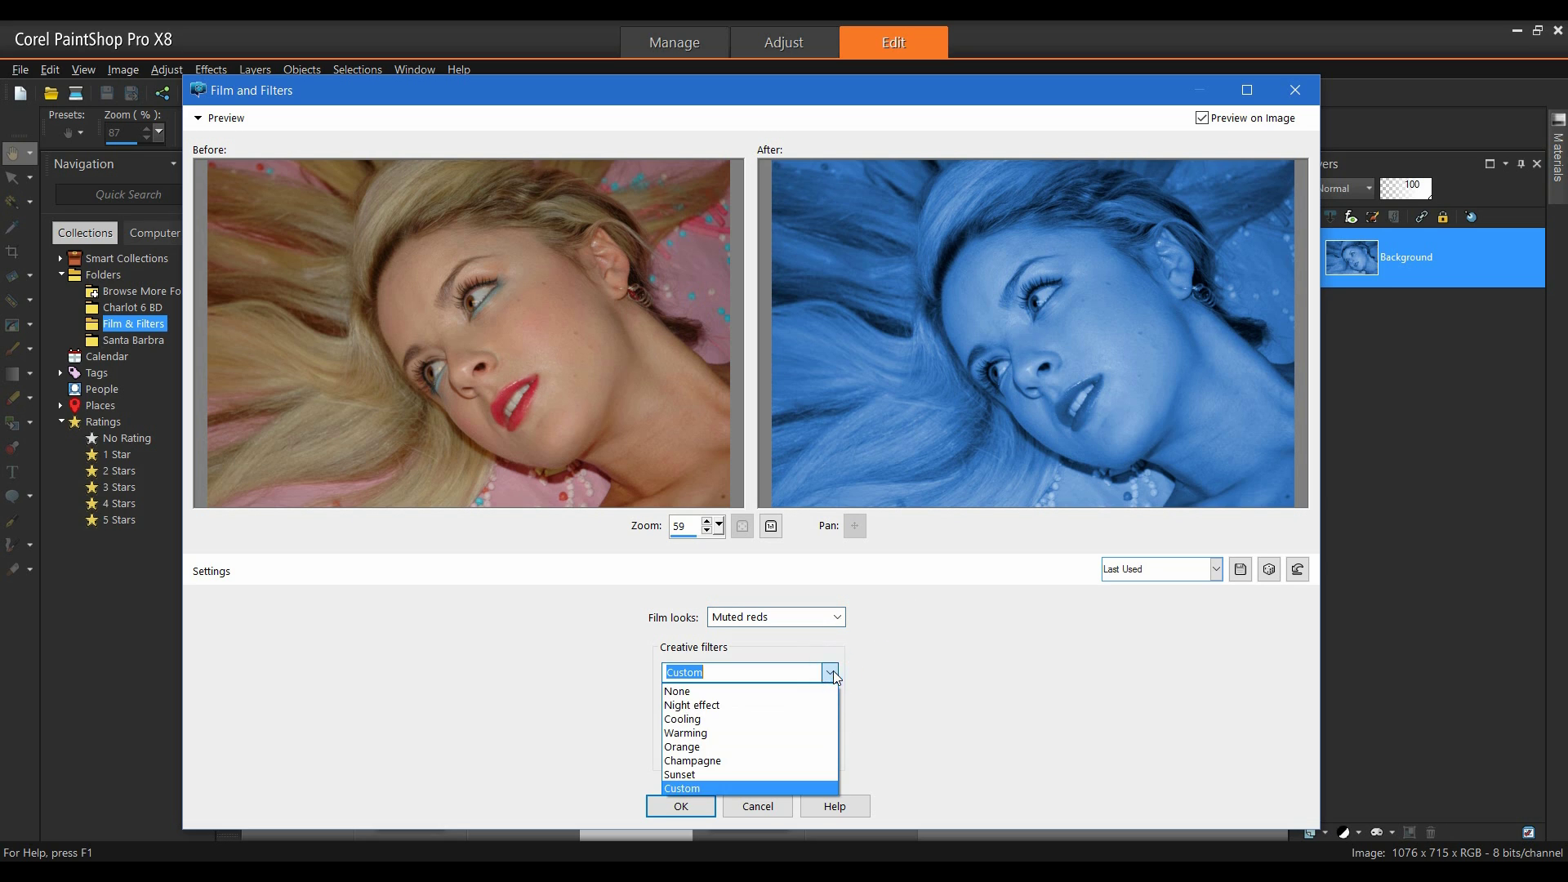
click(737, 693)
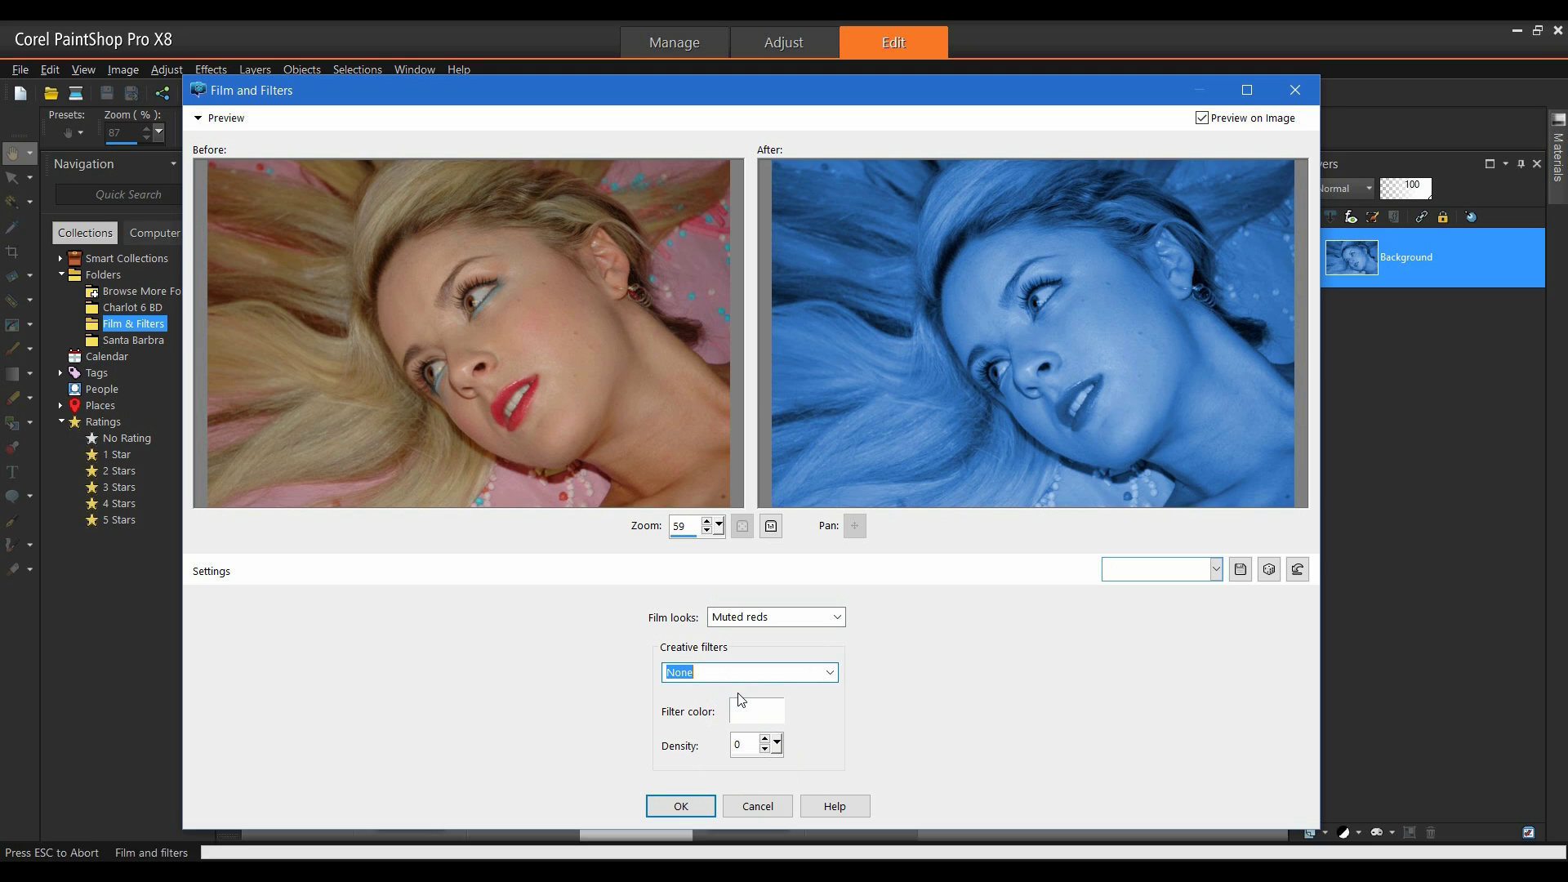
- Apply the Glamour film look with a Warming filter at density 10 to the portrait
click(837, 618)
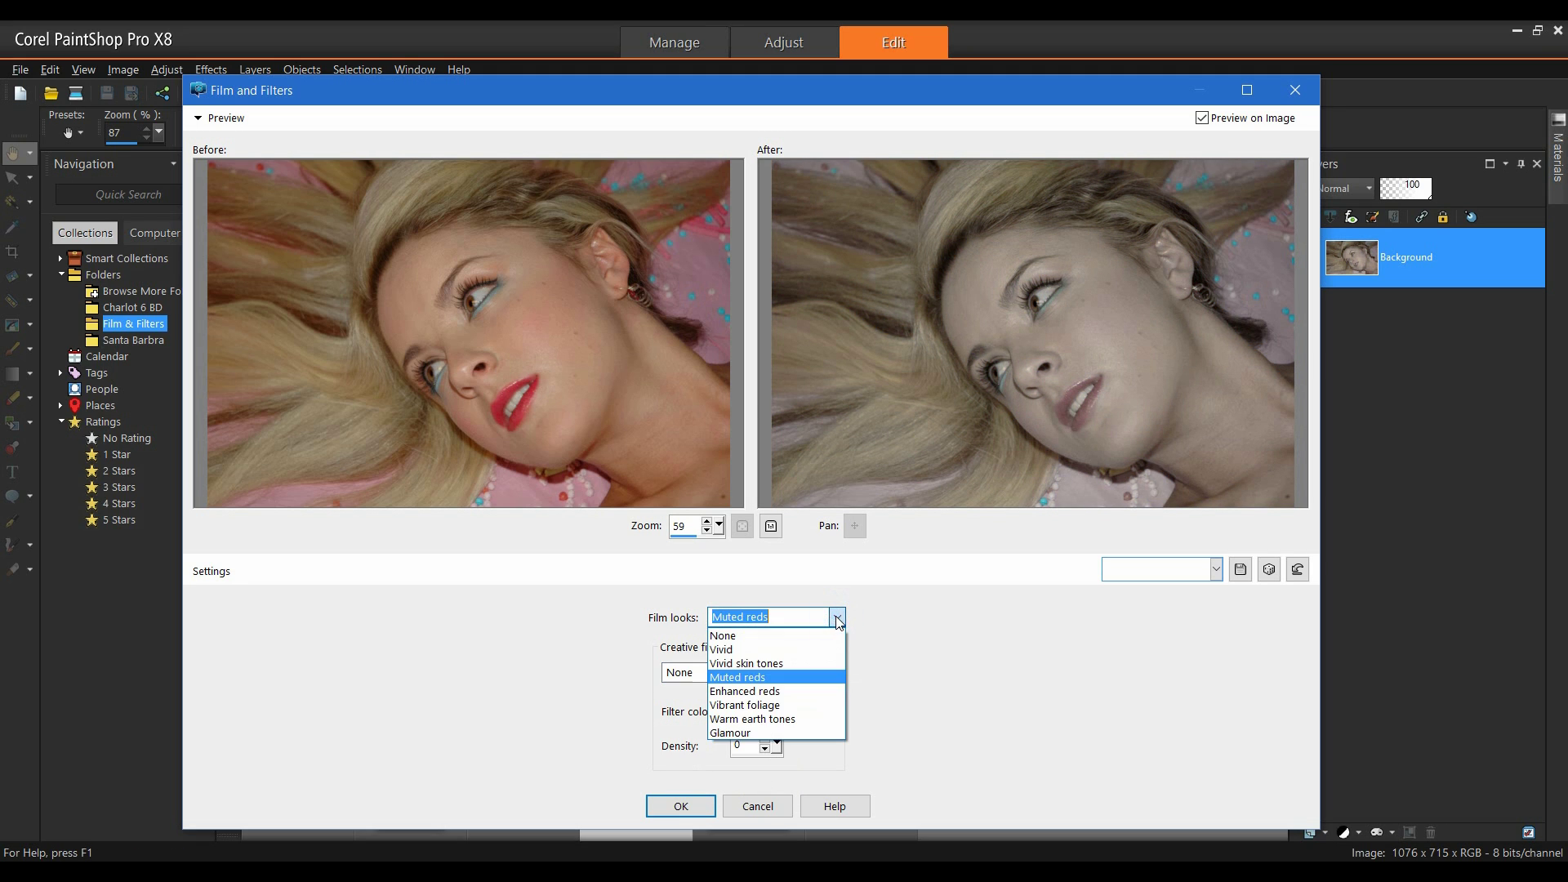
click(741, 733)
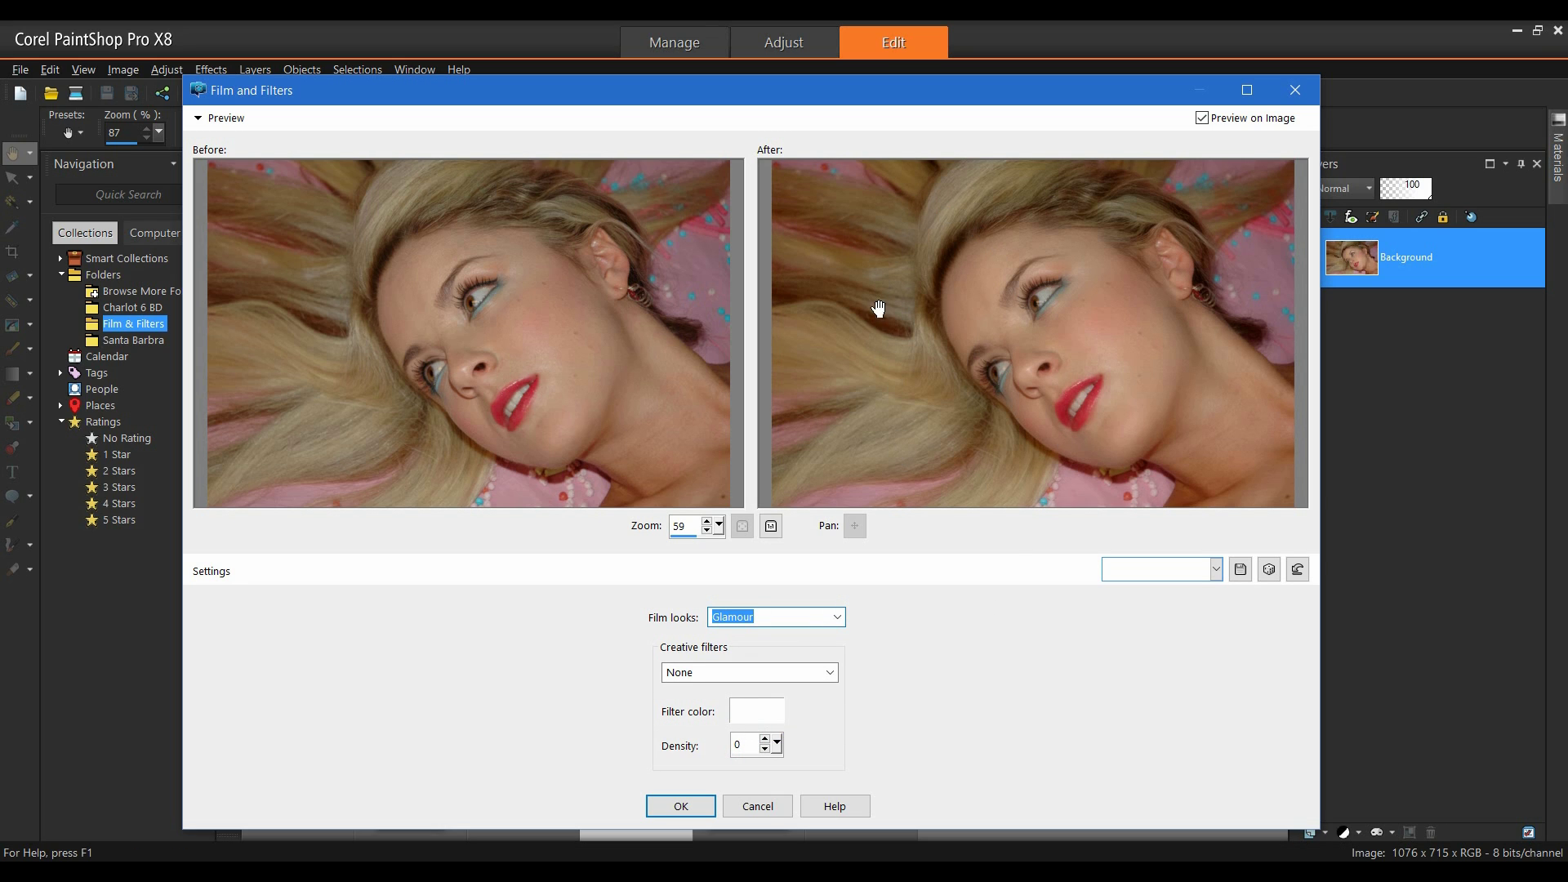
key(Tab)
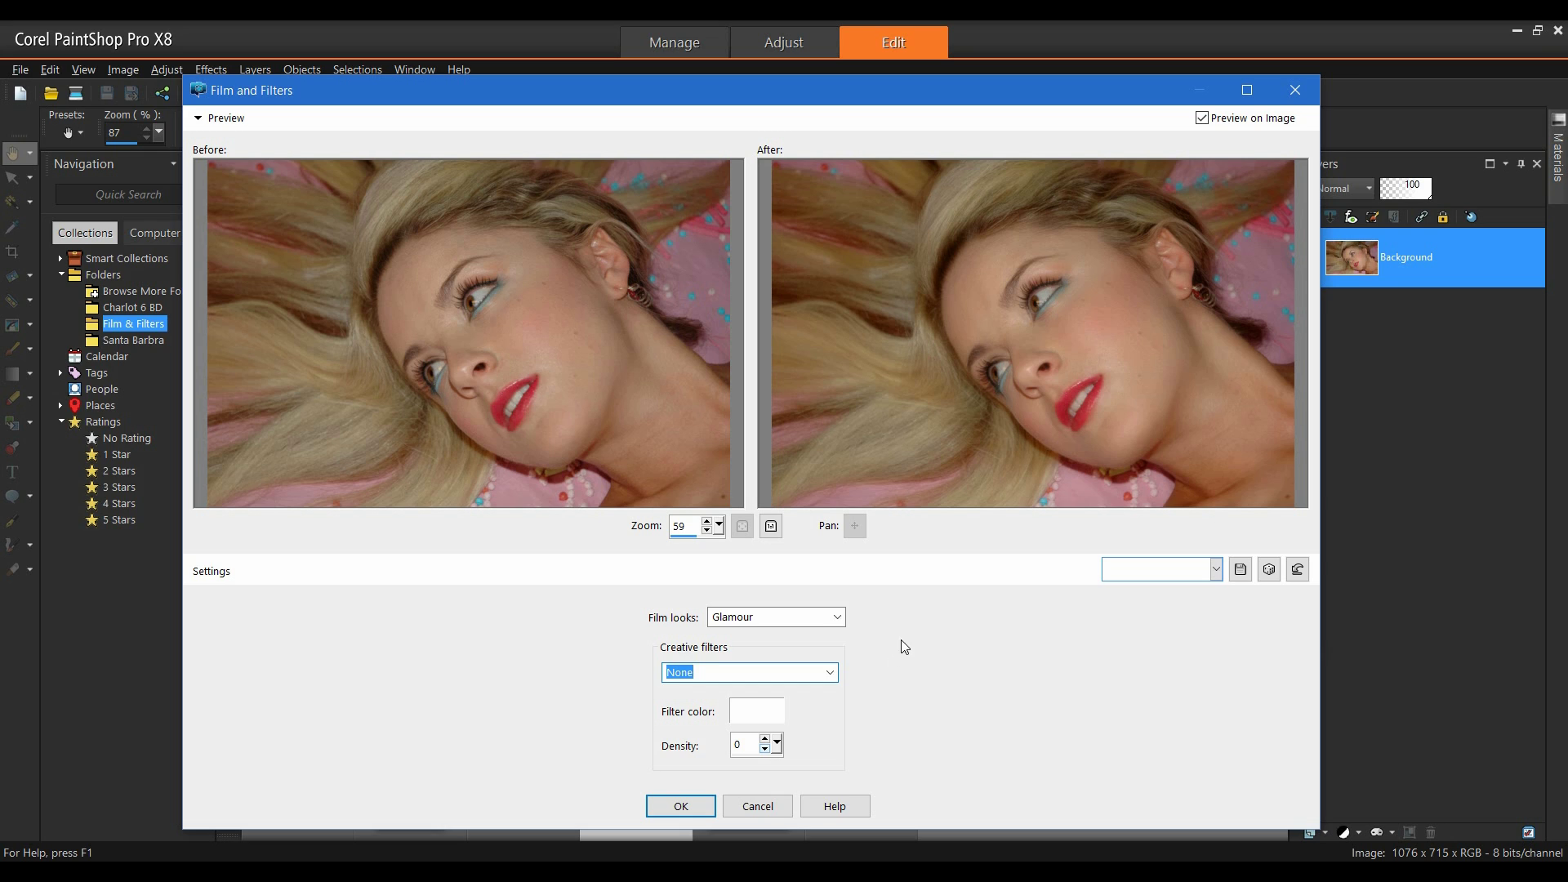
click(830, 671)
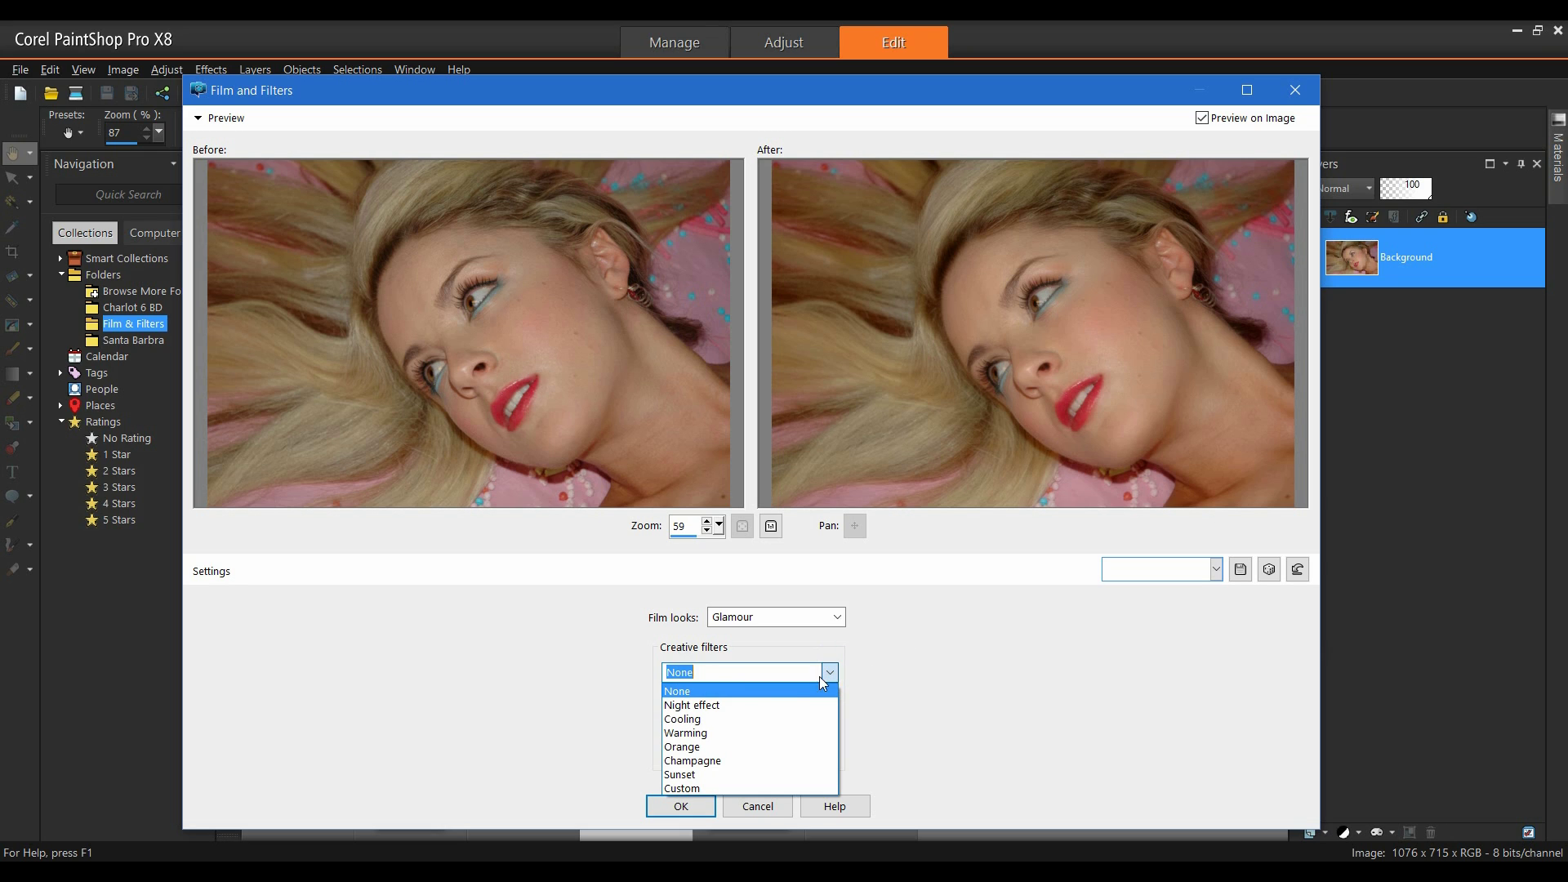
click(716, 733)
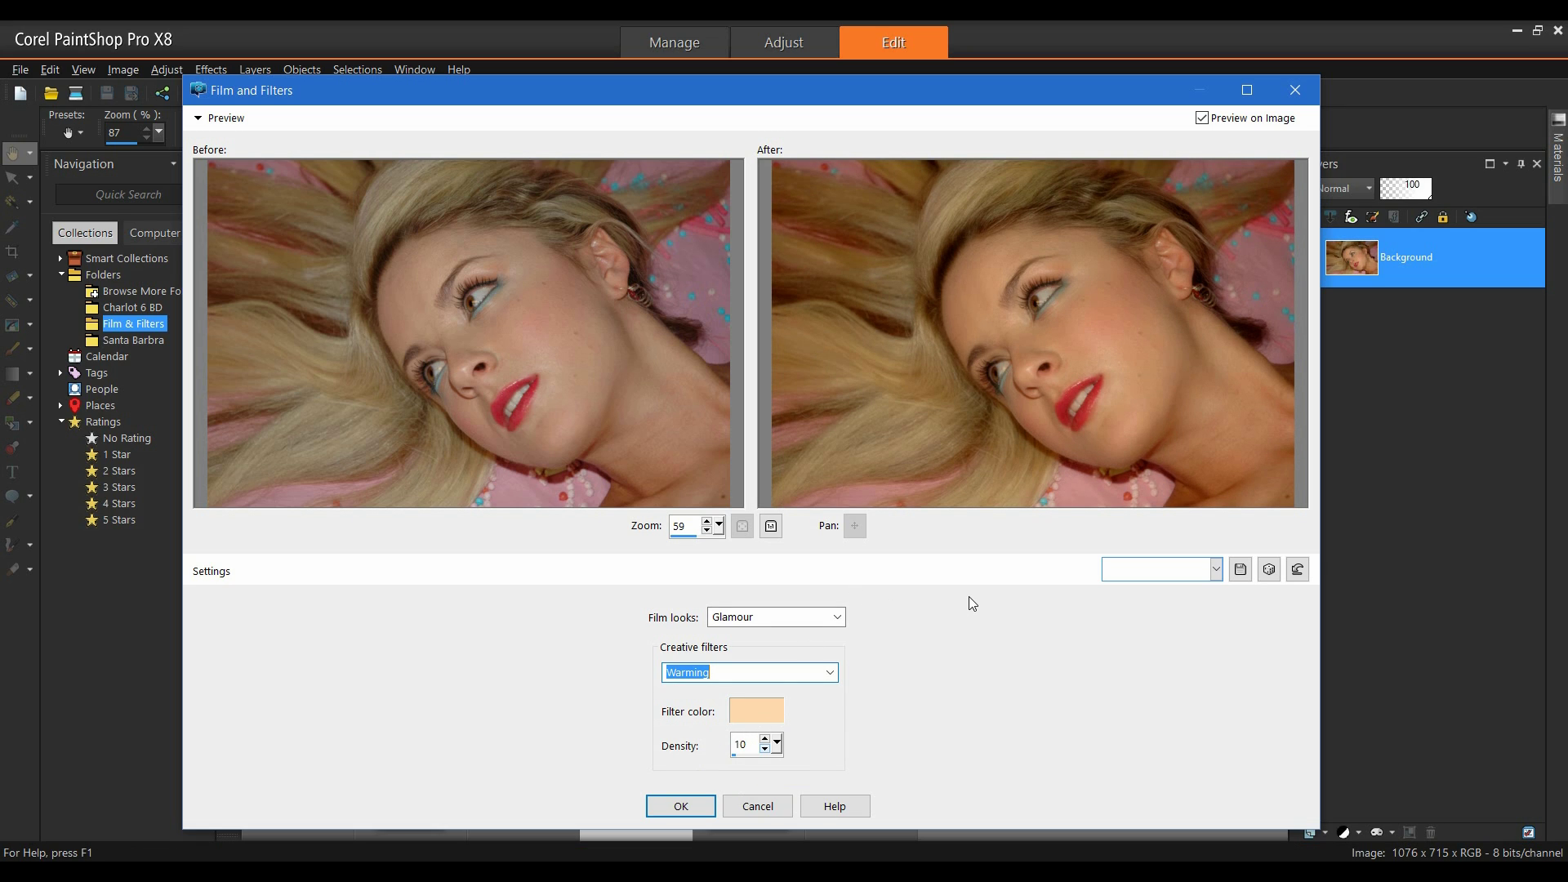
click(700, 807)
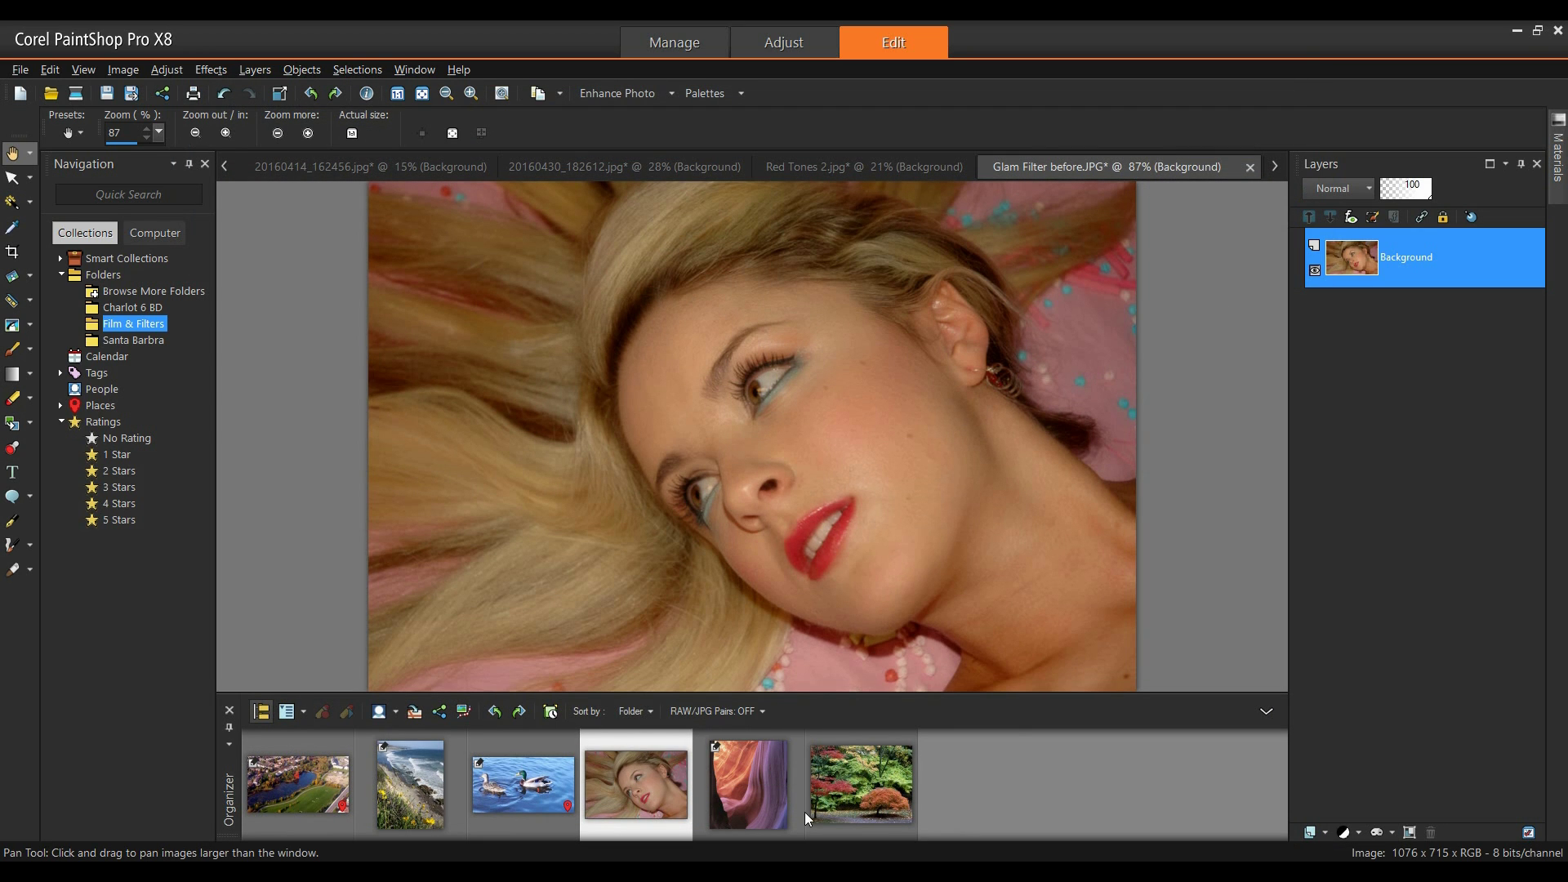
- Open Vibrant Foliage.JPG from the Organizer and launch Film and Filters on it
double_click(869, 771)
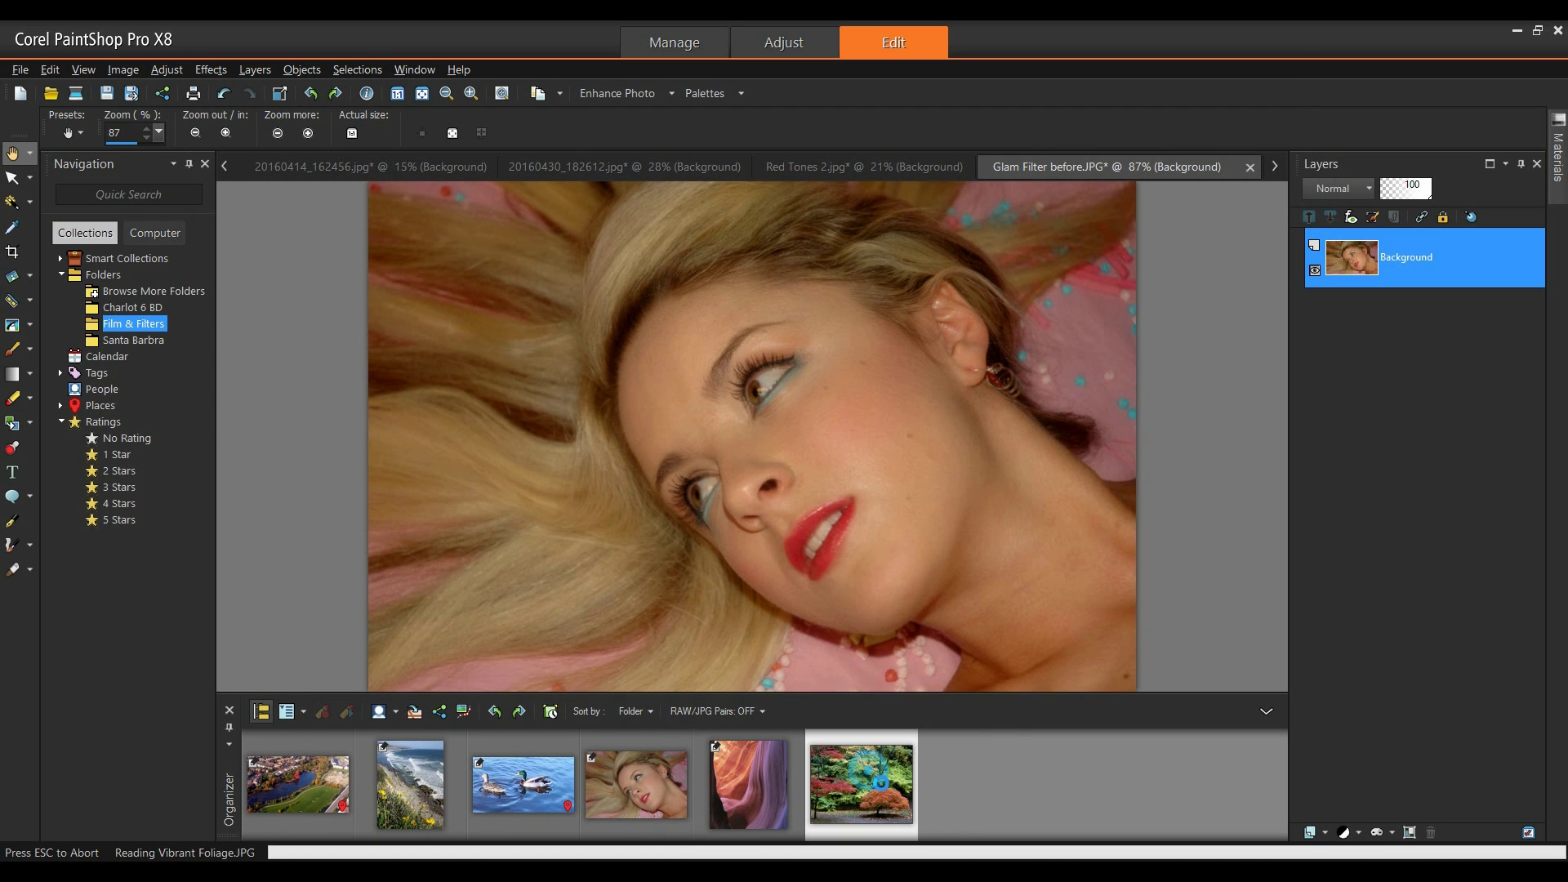
click(210, 70)
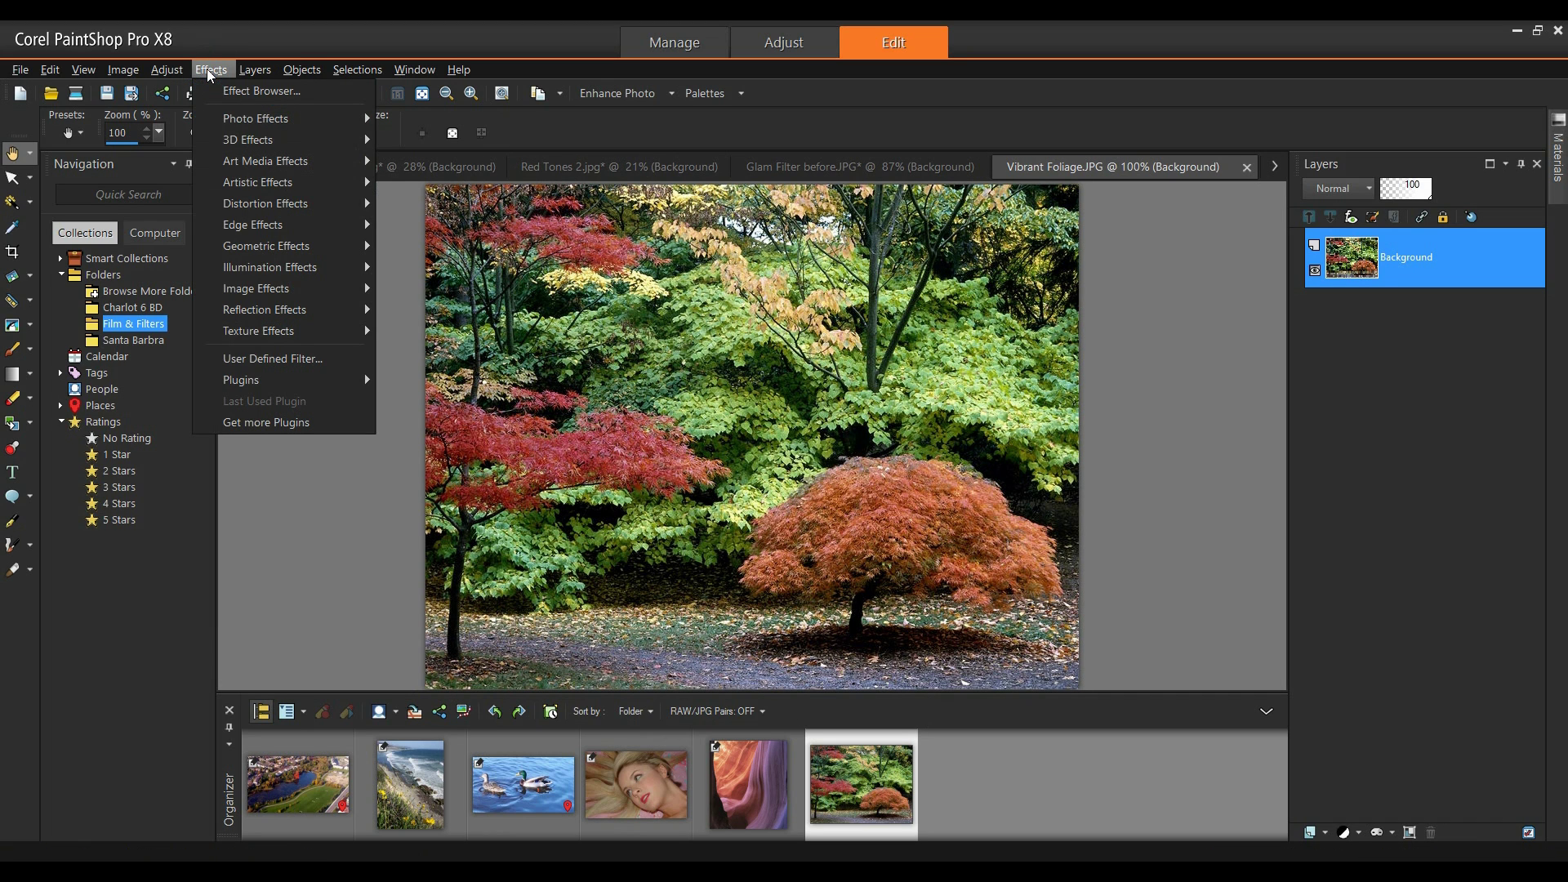
mouse_move(283, 120)
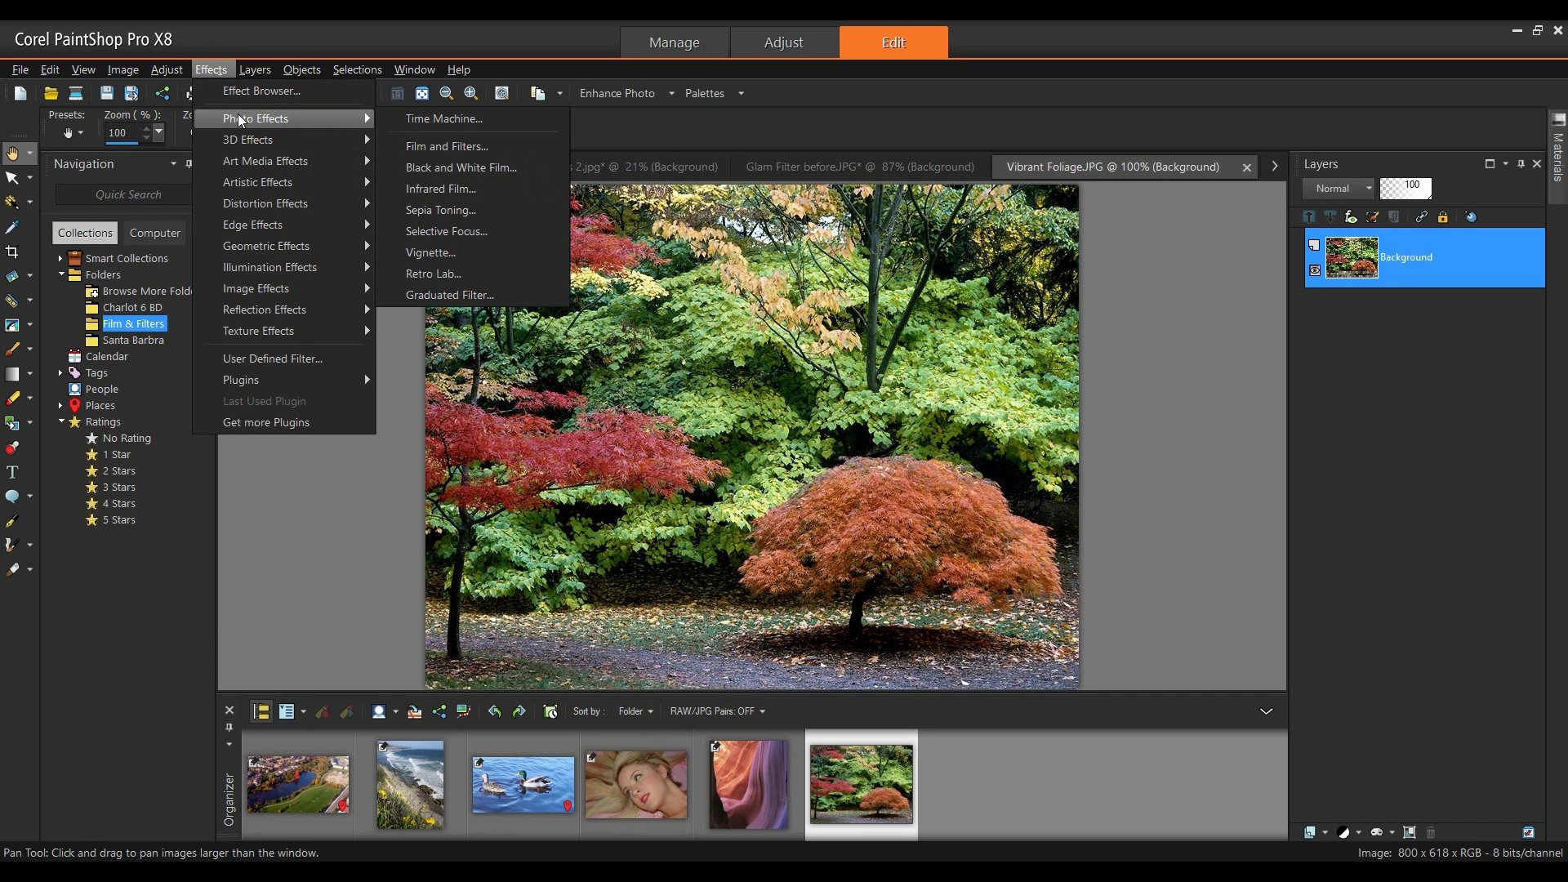
click(466, 146)
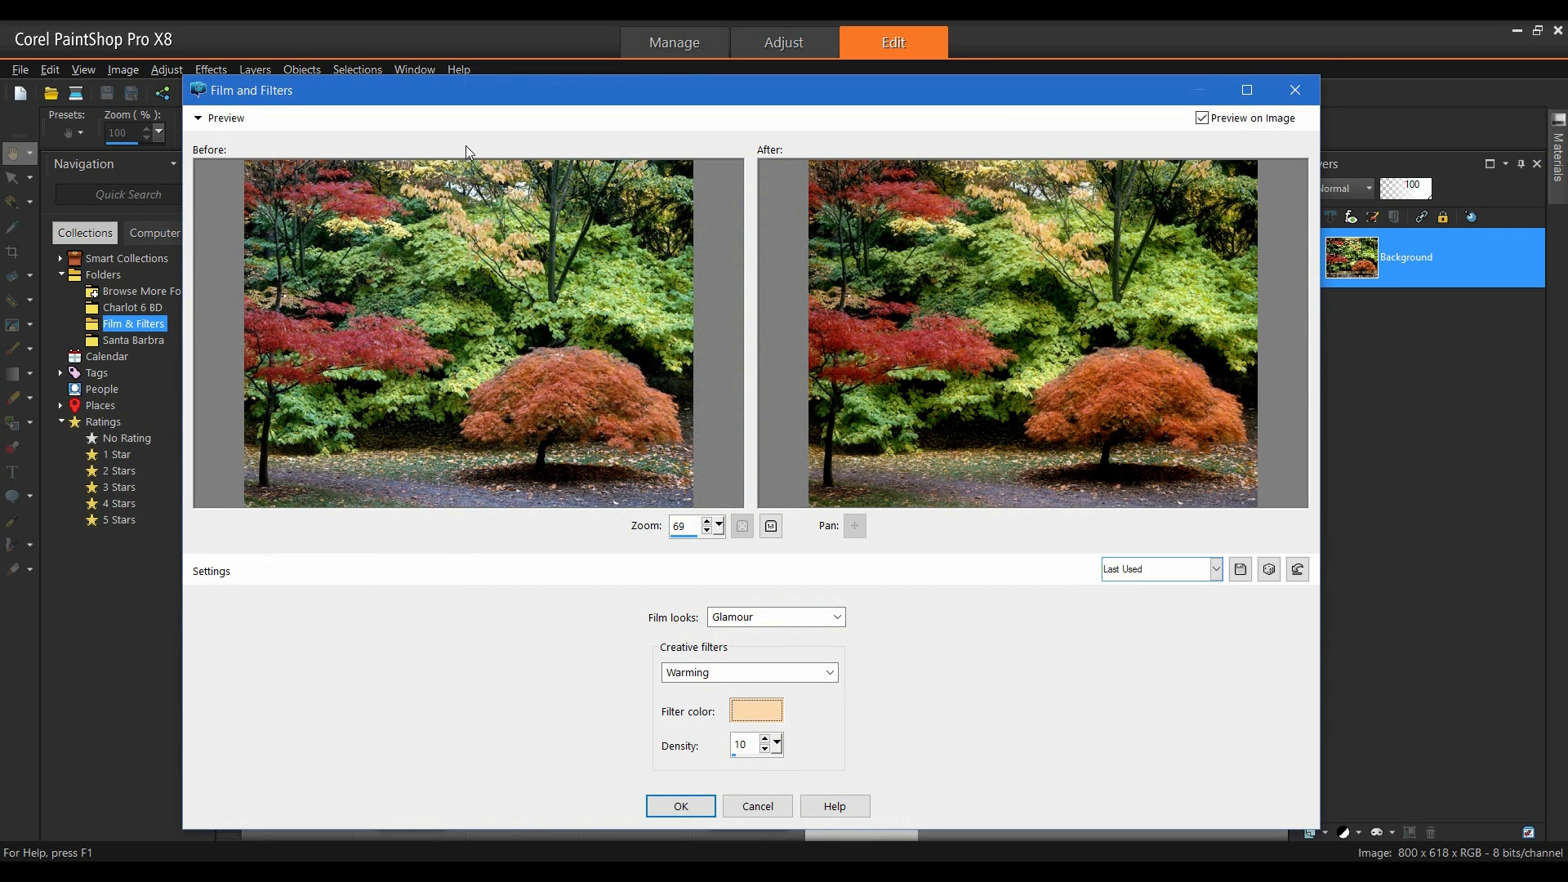
- Preview Vibrant foliage, then reset both the film look and creative filter to None
click(839, 618)
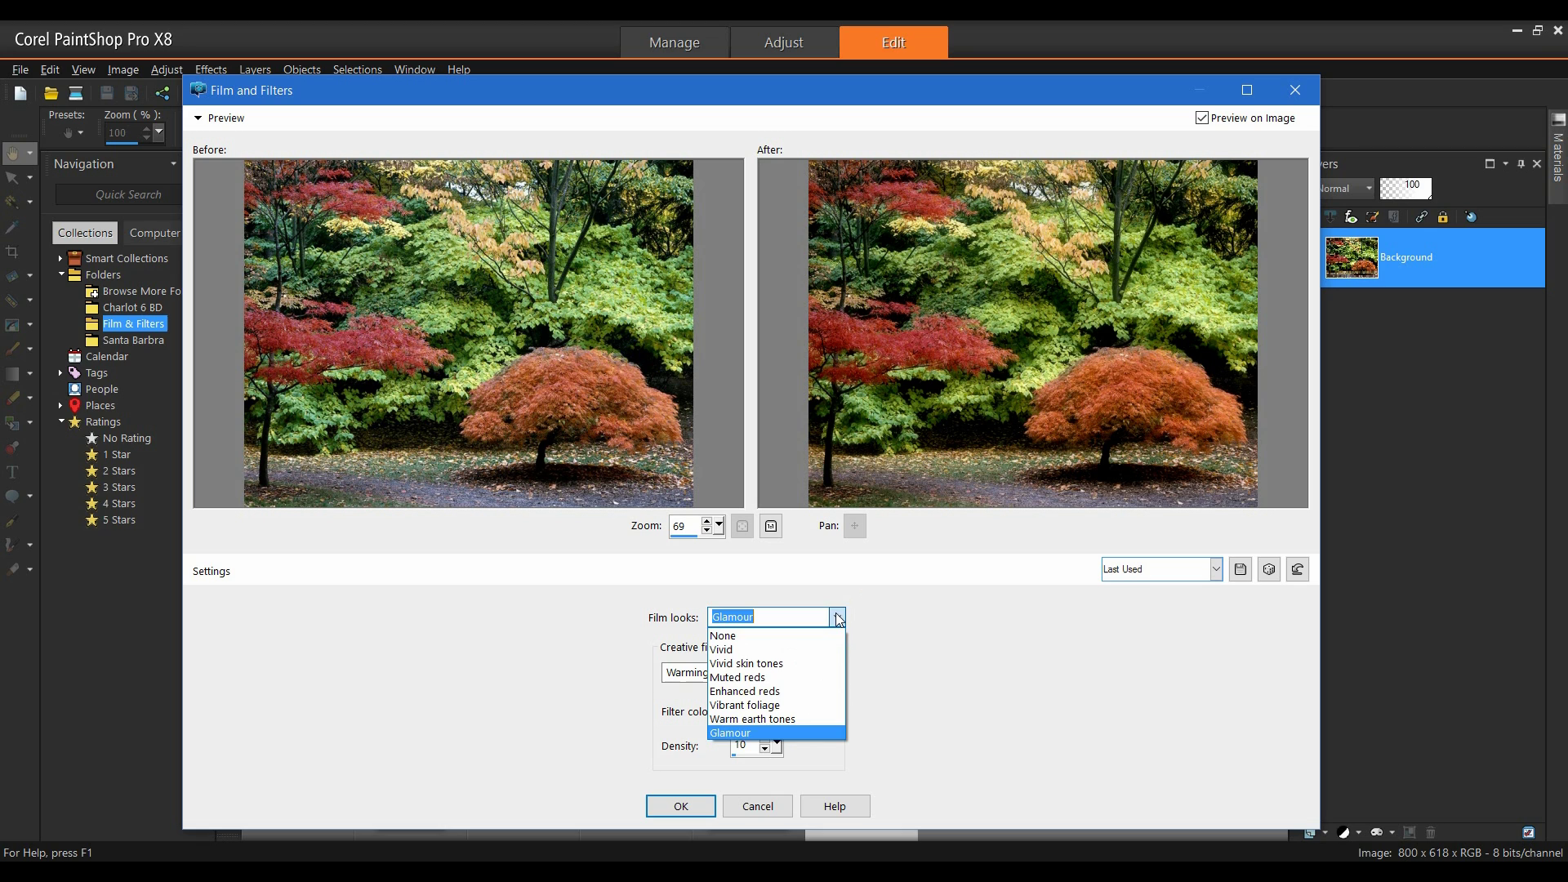
click(775, 704)
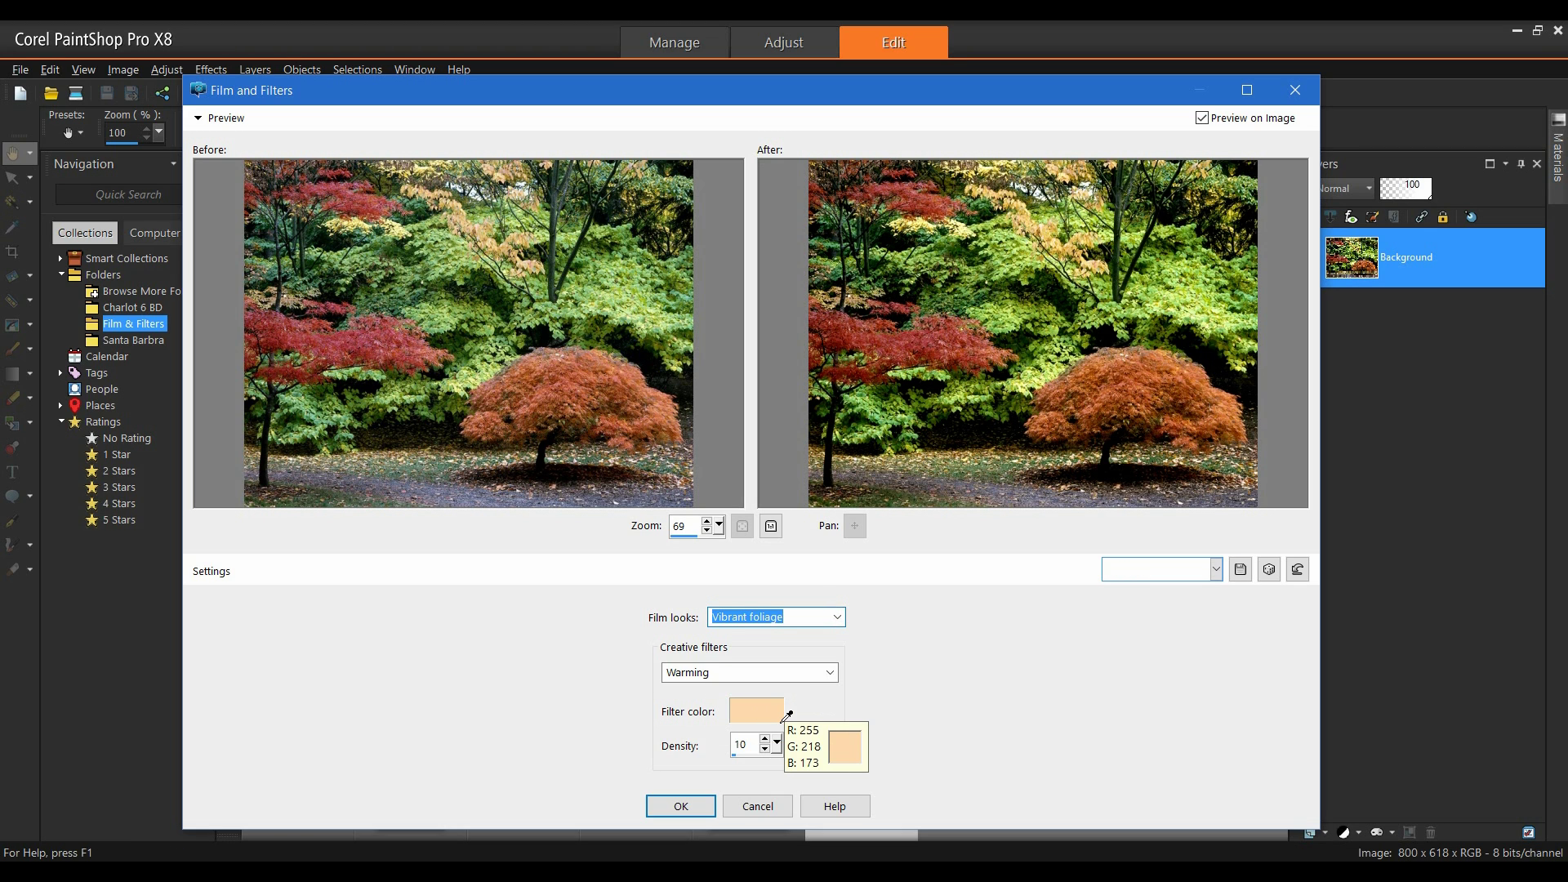
click(838, 618)
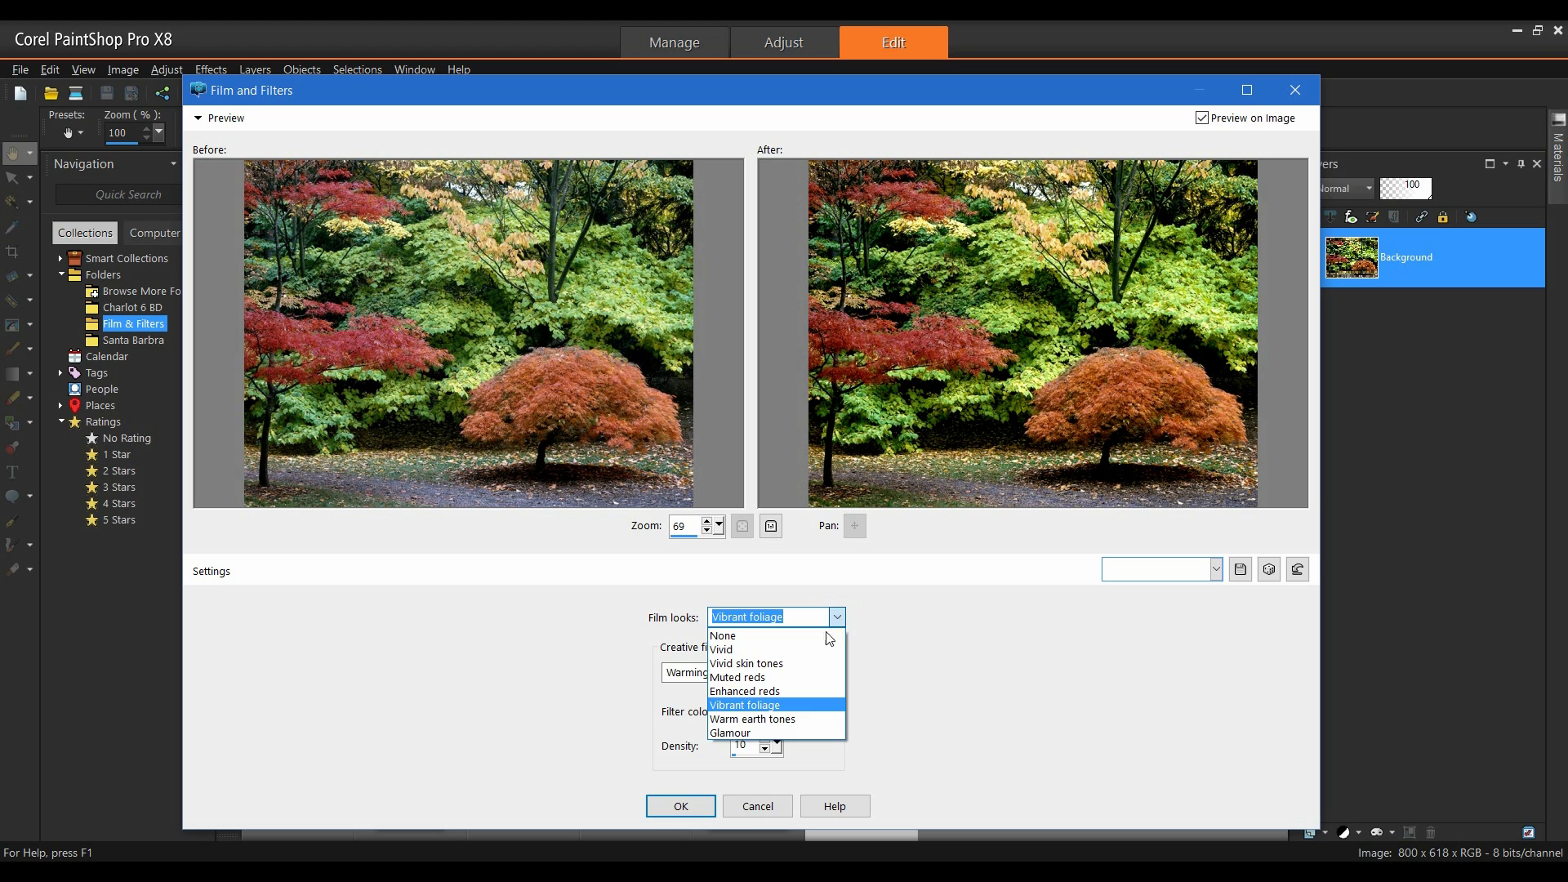
click(828, 636)
click(832, 675)
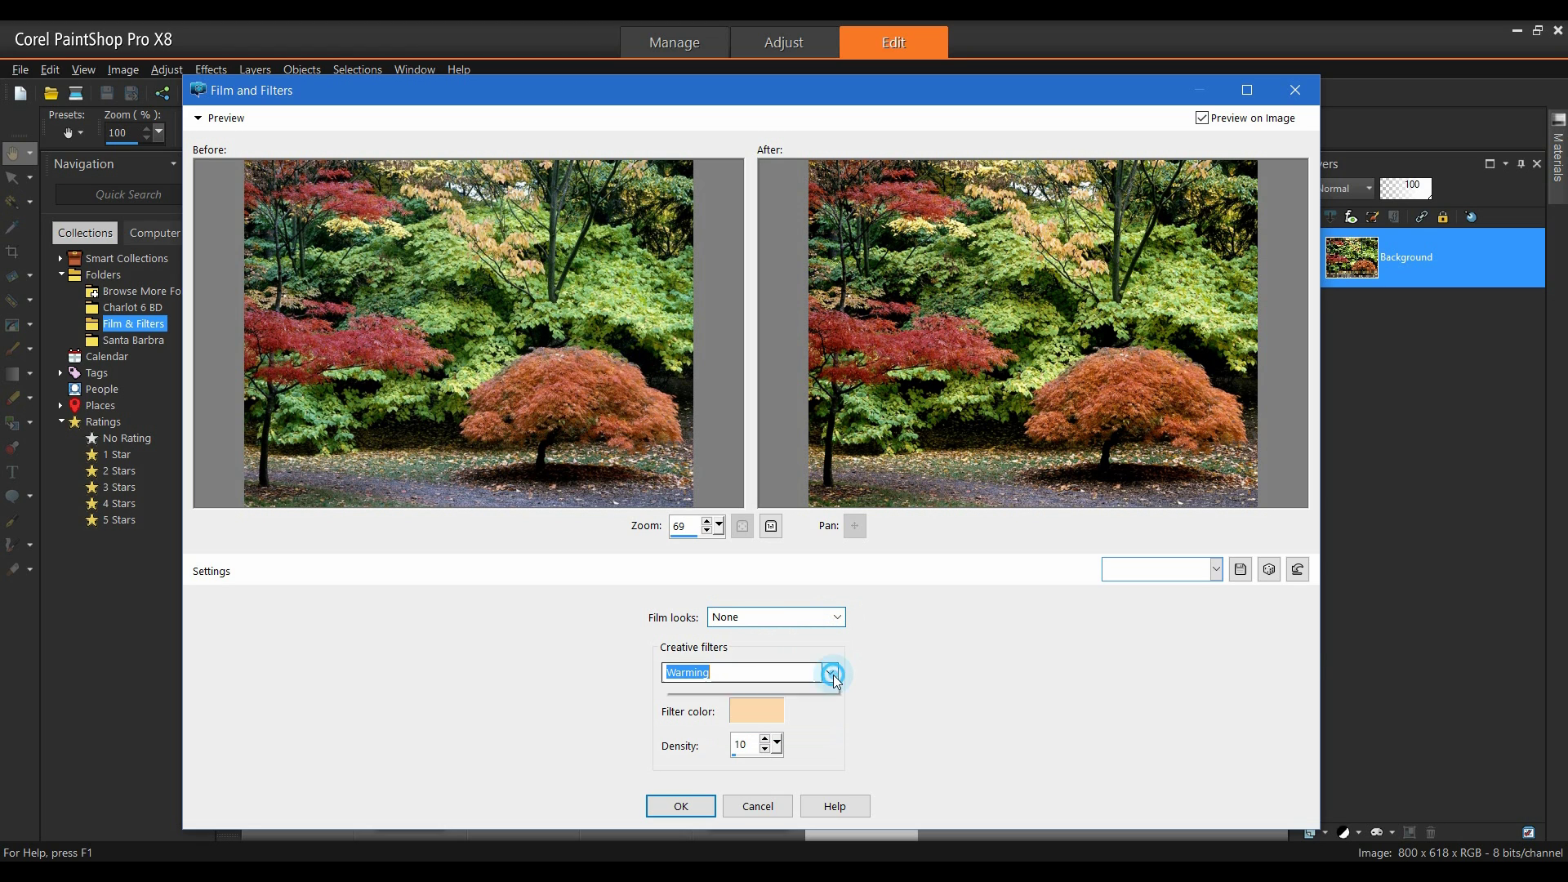
click(773, 690)
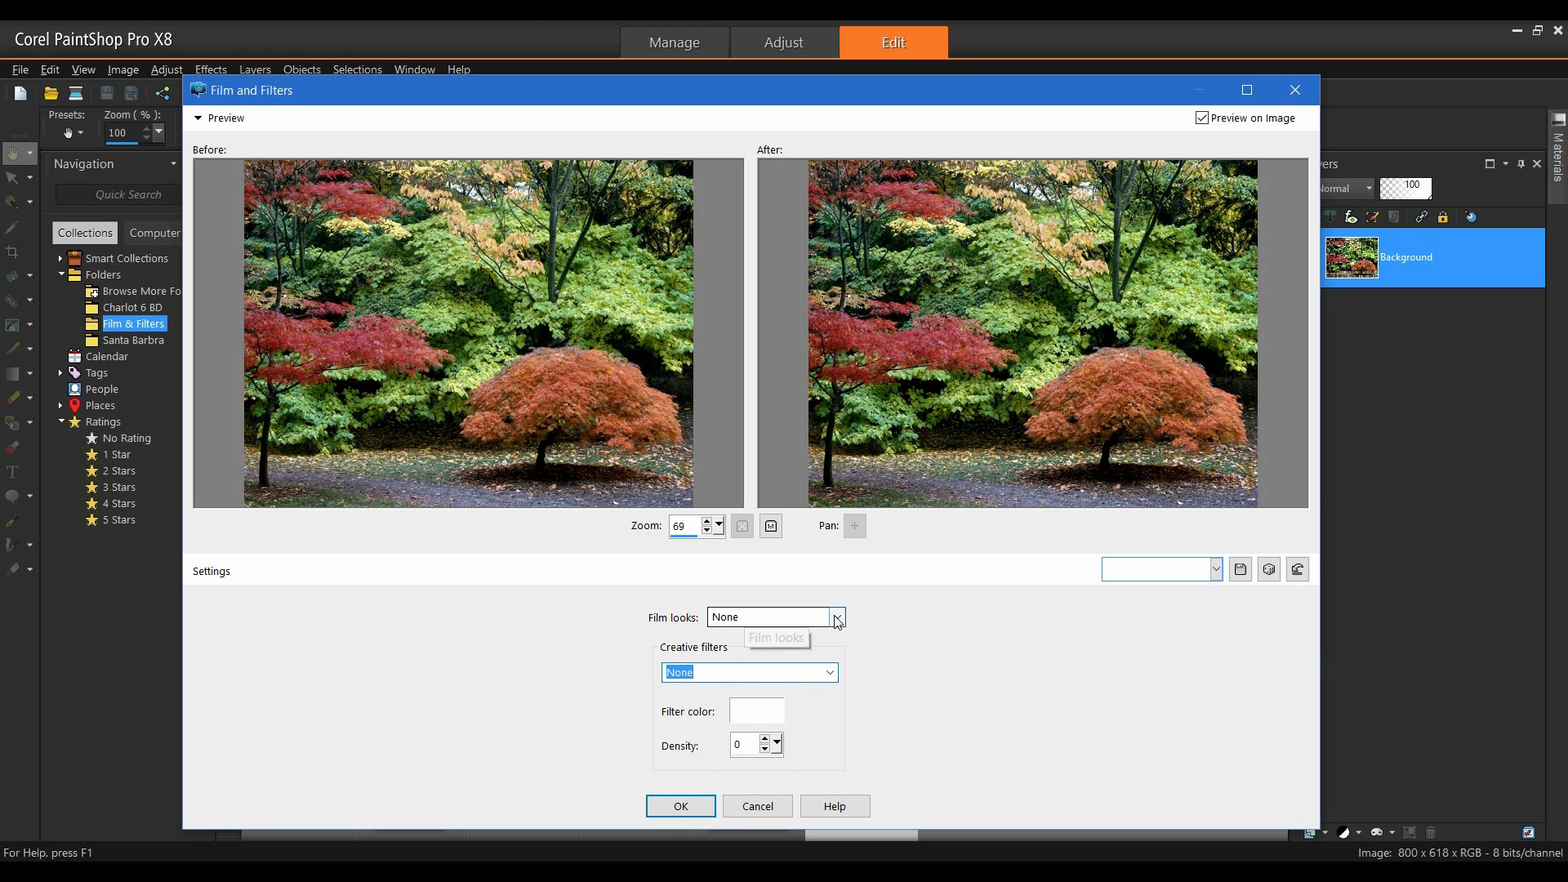
- Compare the Vivid, Vivid skin tones and Muted reds film looks, finishing on Vibrant foliage
click(837, 619)
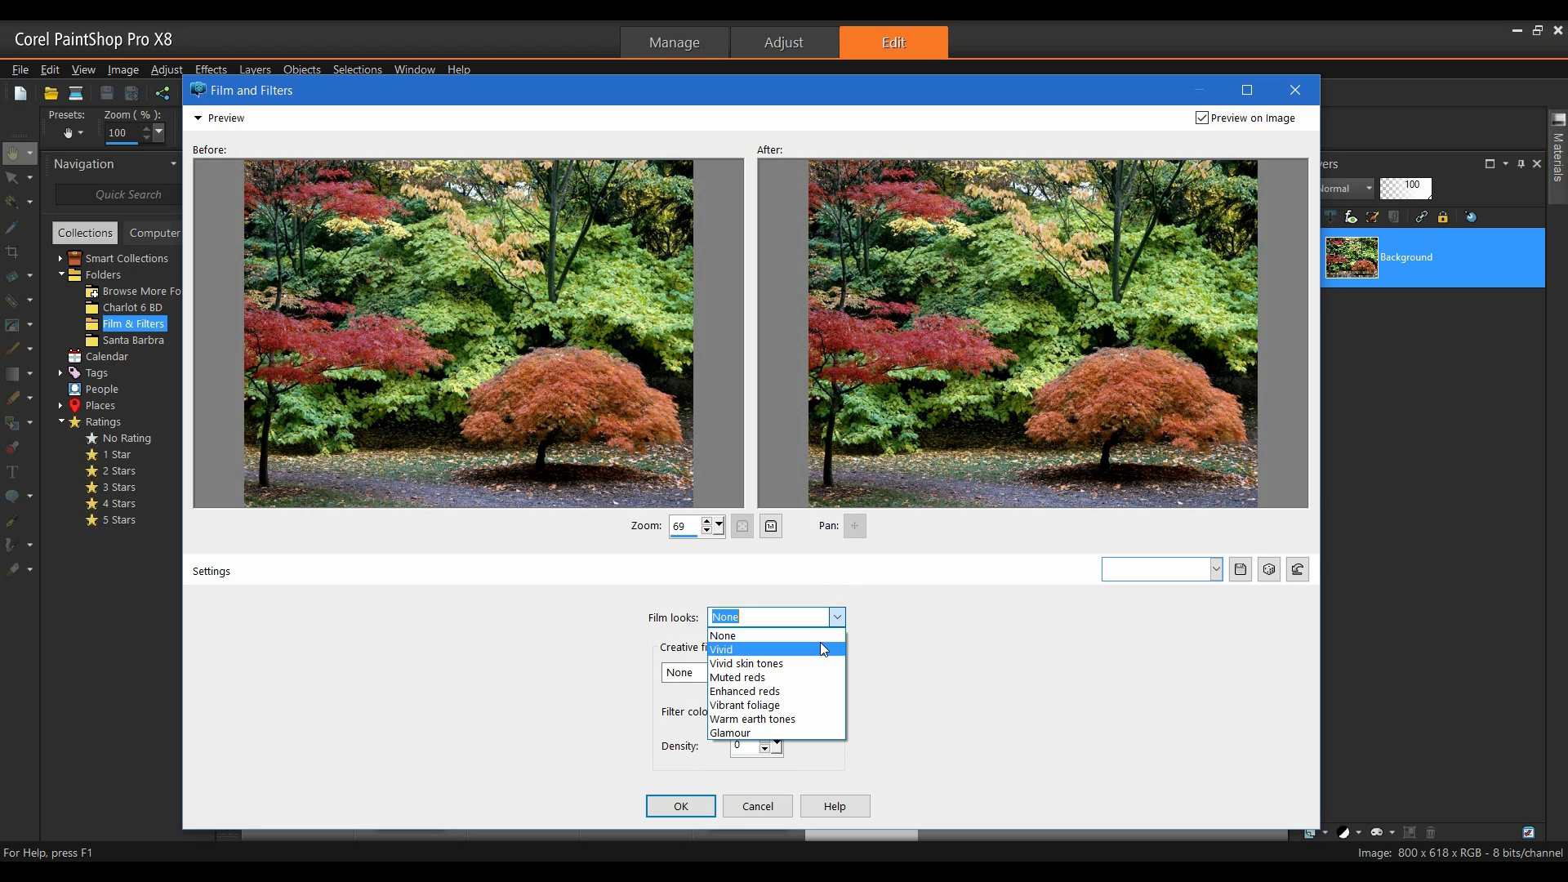
click(821, 647)
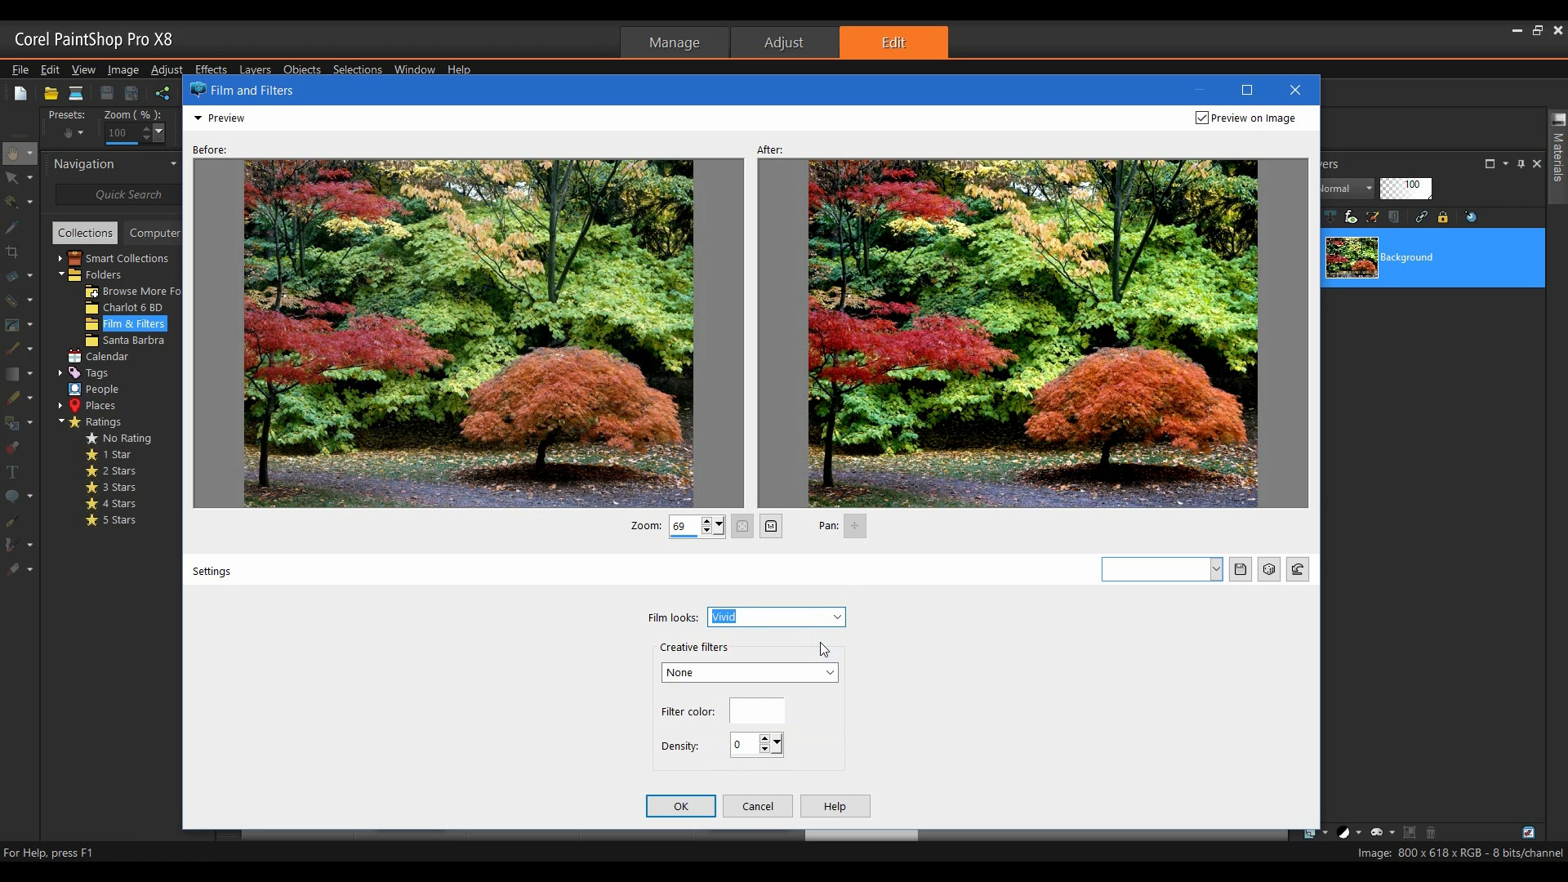
click(836, 618)
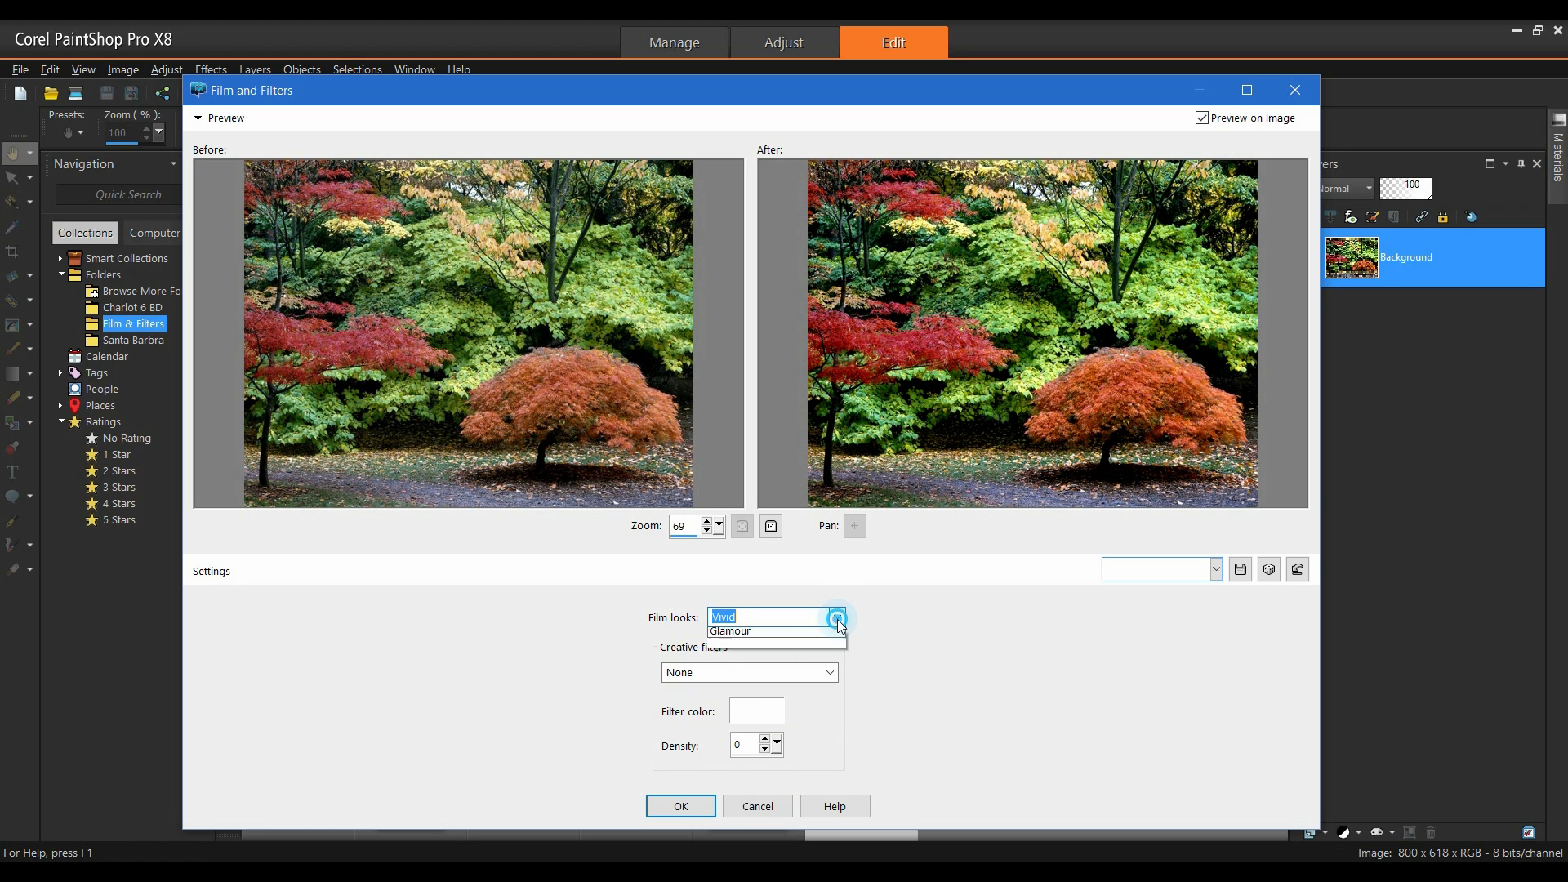
click(811, 644)
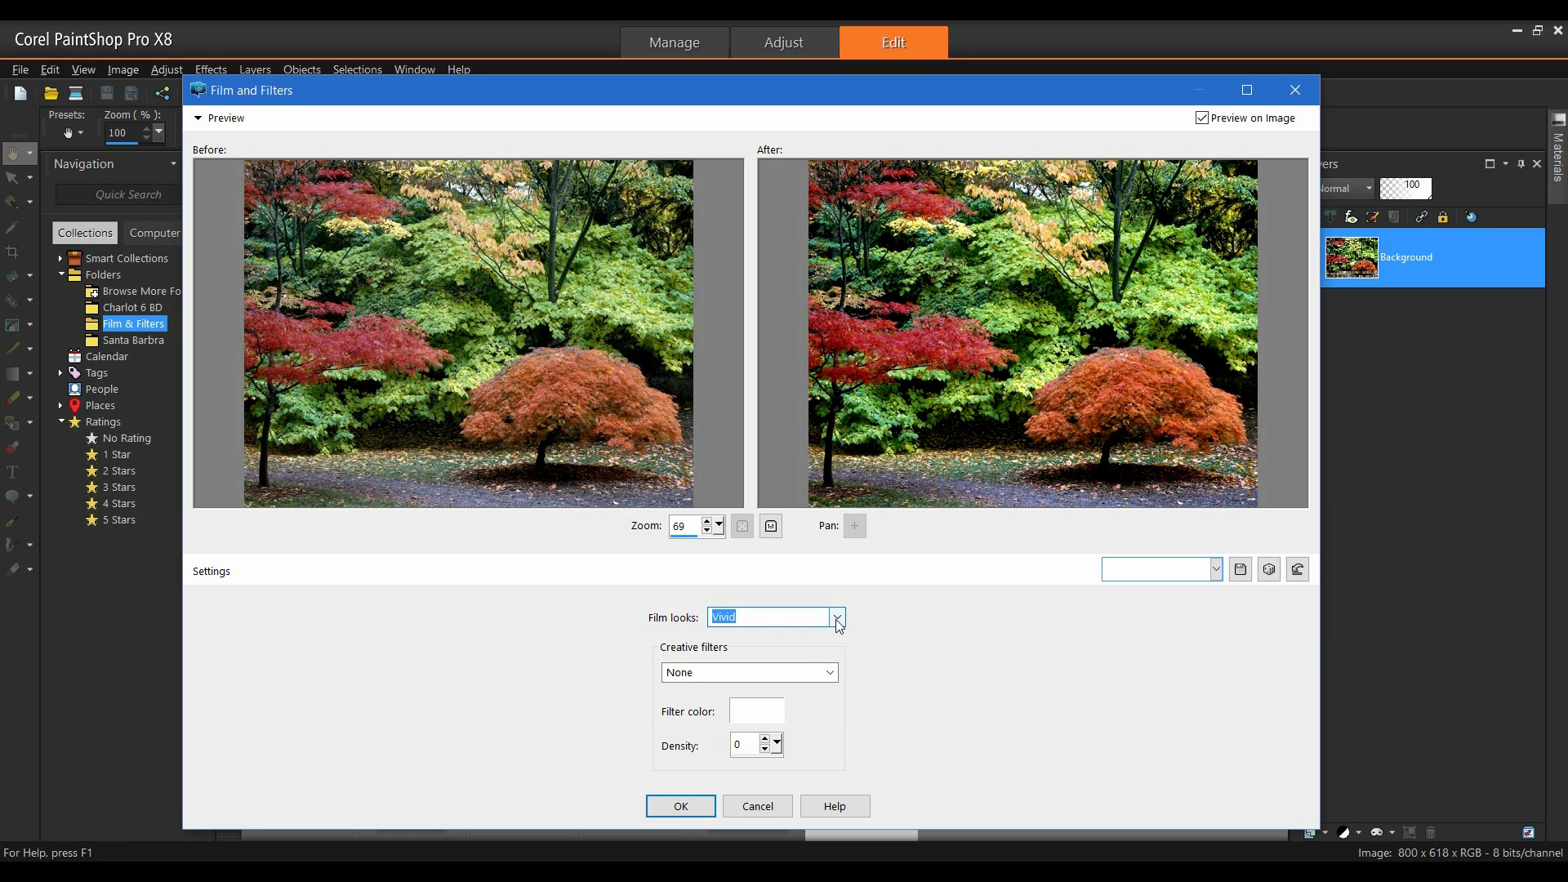
click(837, 617)
click(801, 663)
click(838, 618)
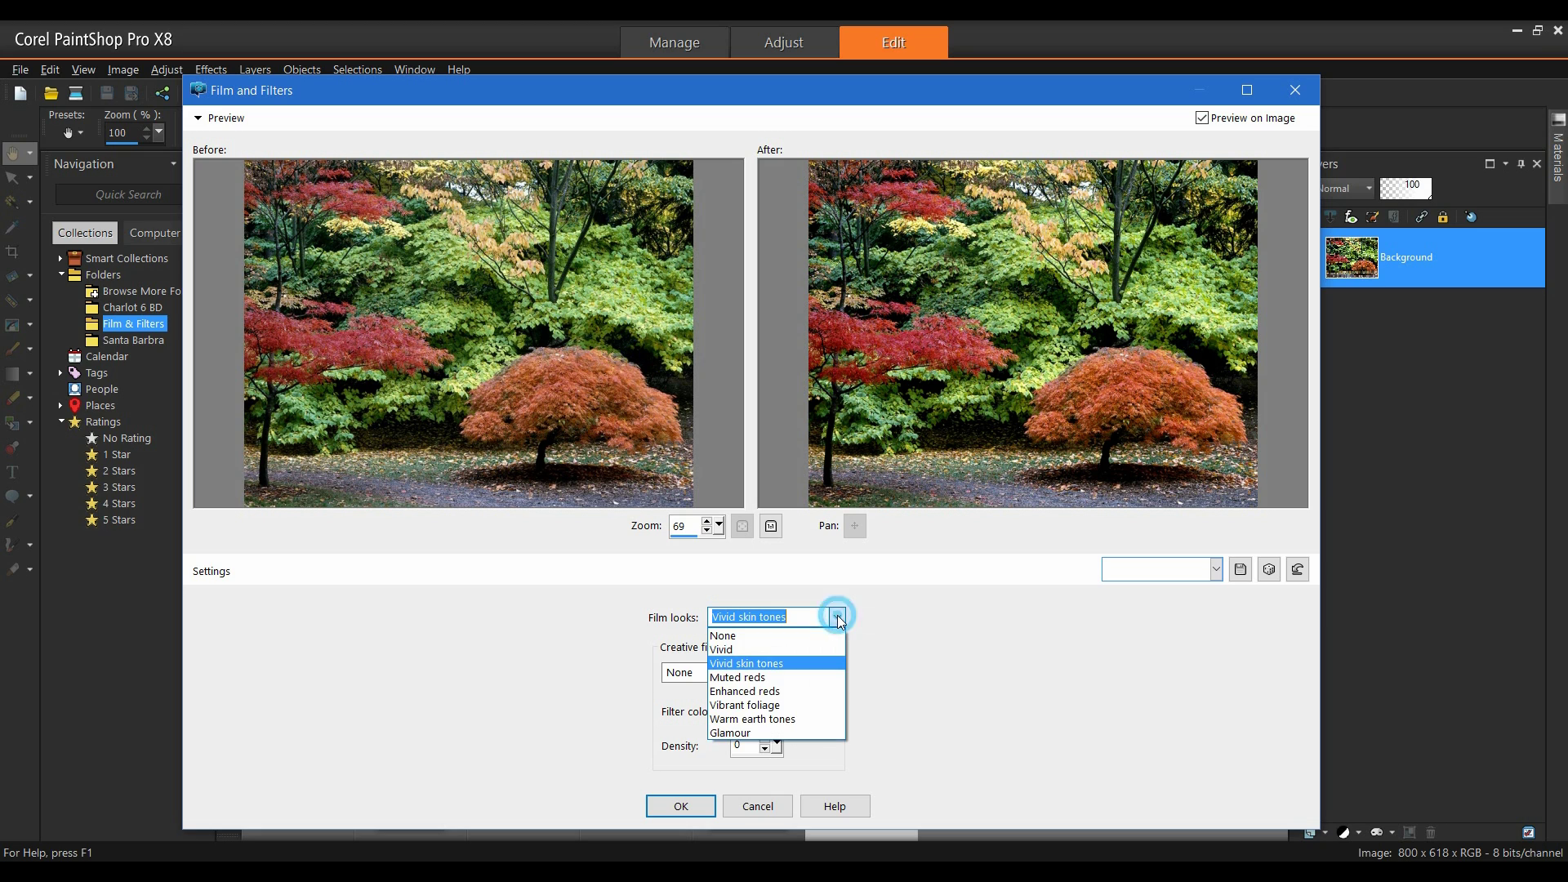
click(799, 679)
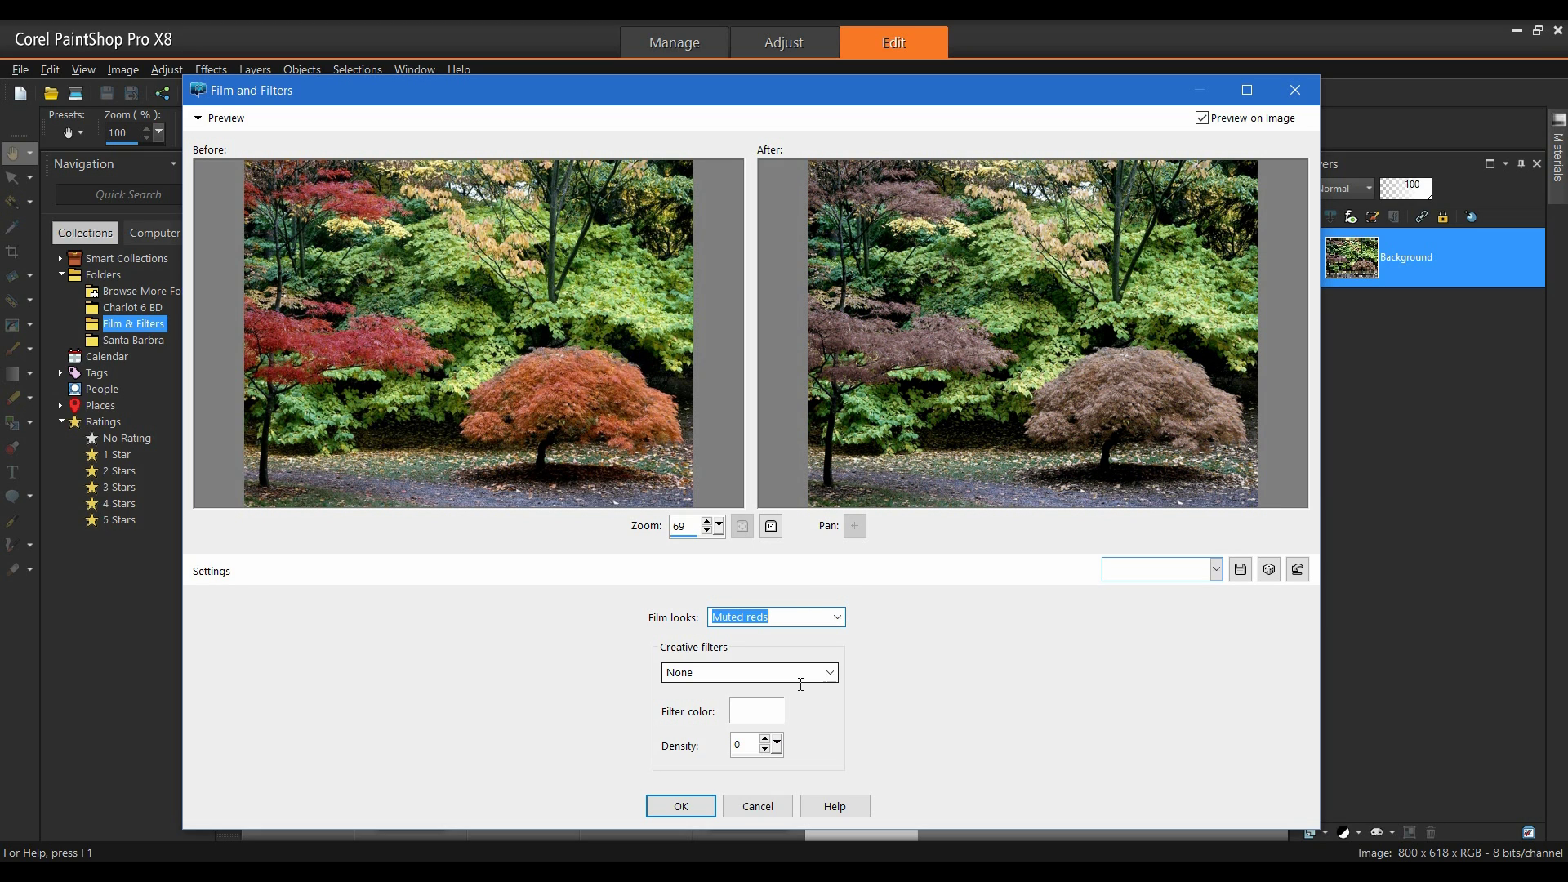
click(837, 617)
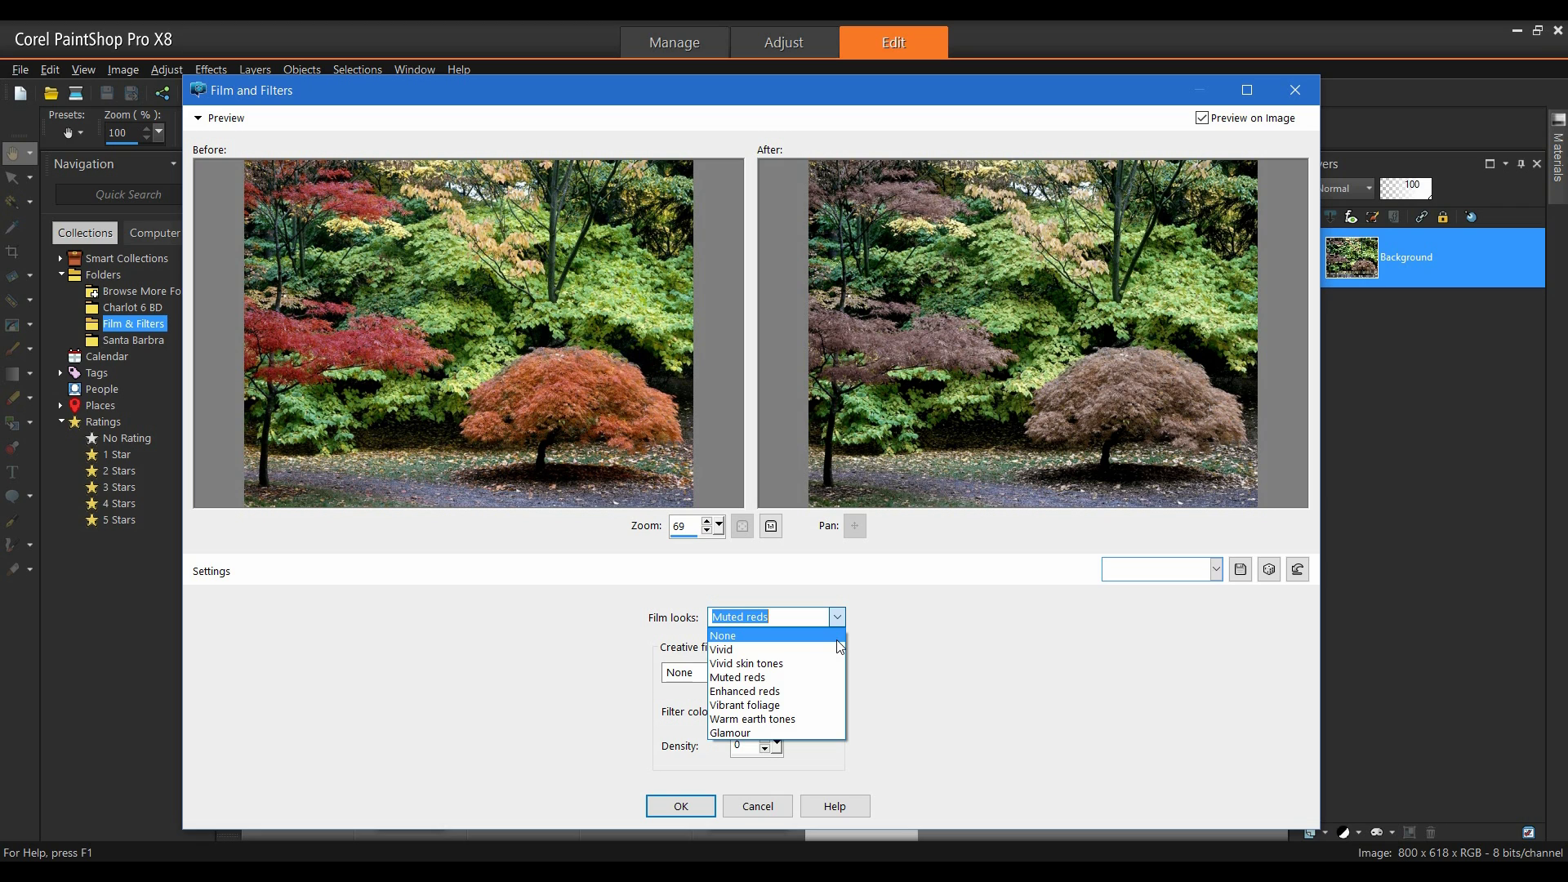
click(788, 703)
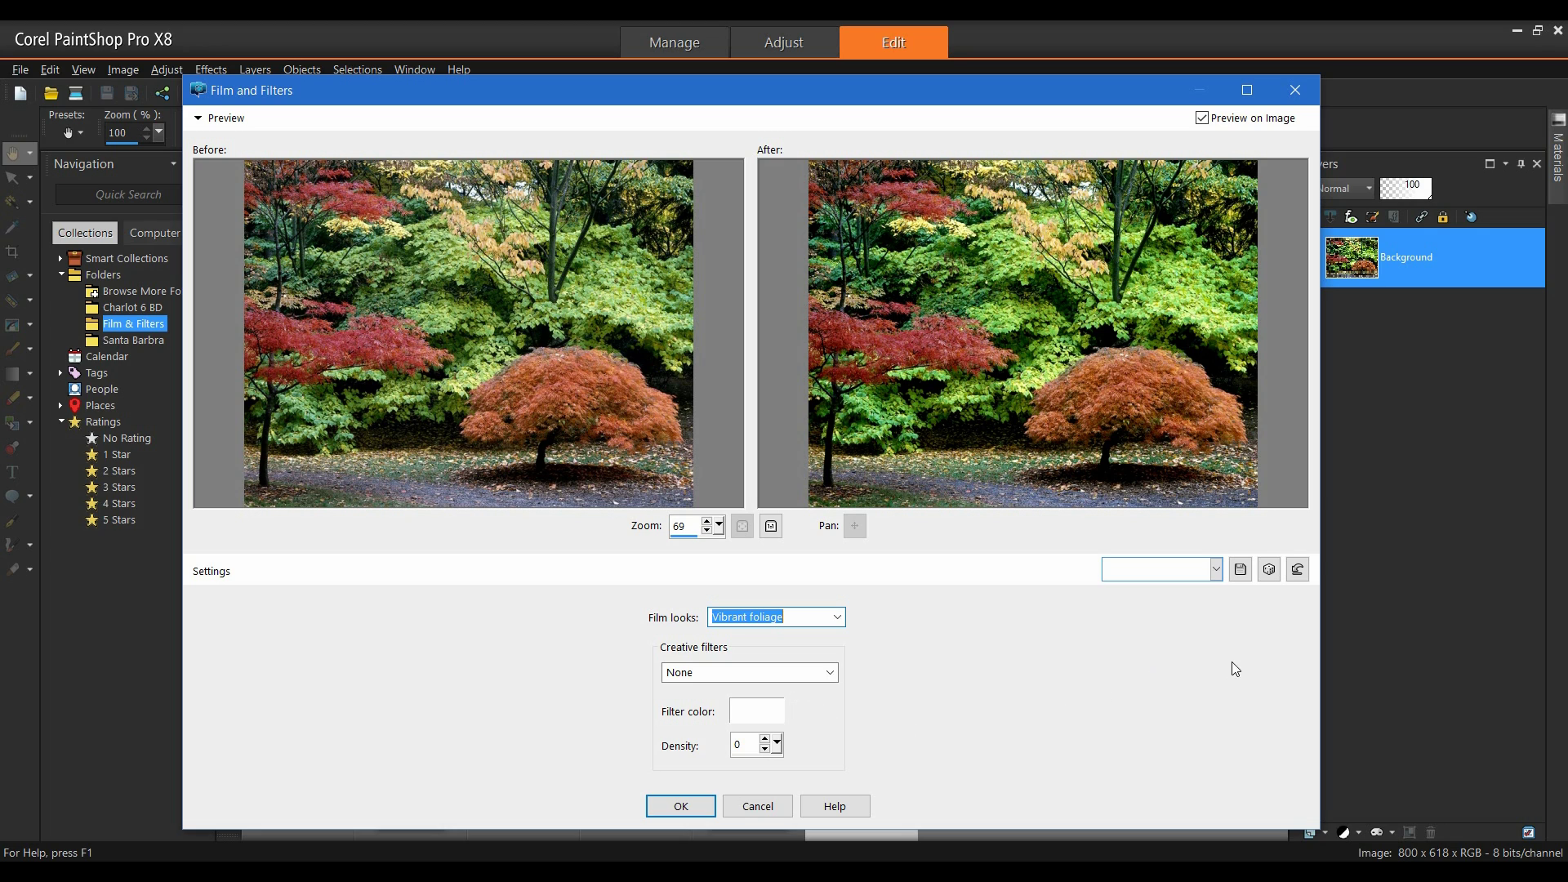
- Randomize the parameters six times, passing a purple filter and ending on Vivid skin tones with grey-blue density 20
click(1269, 571)
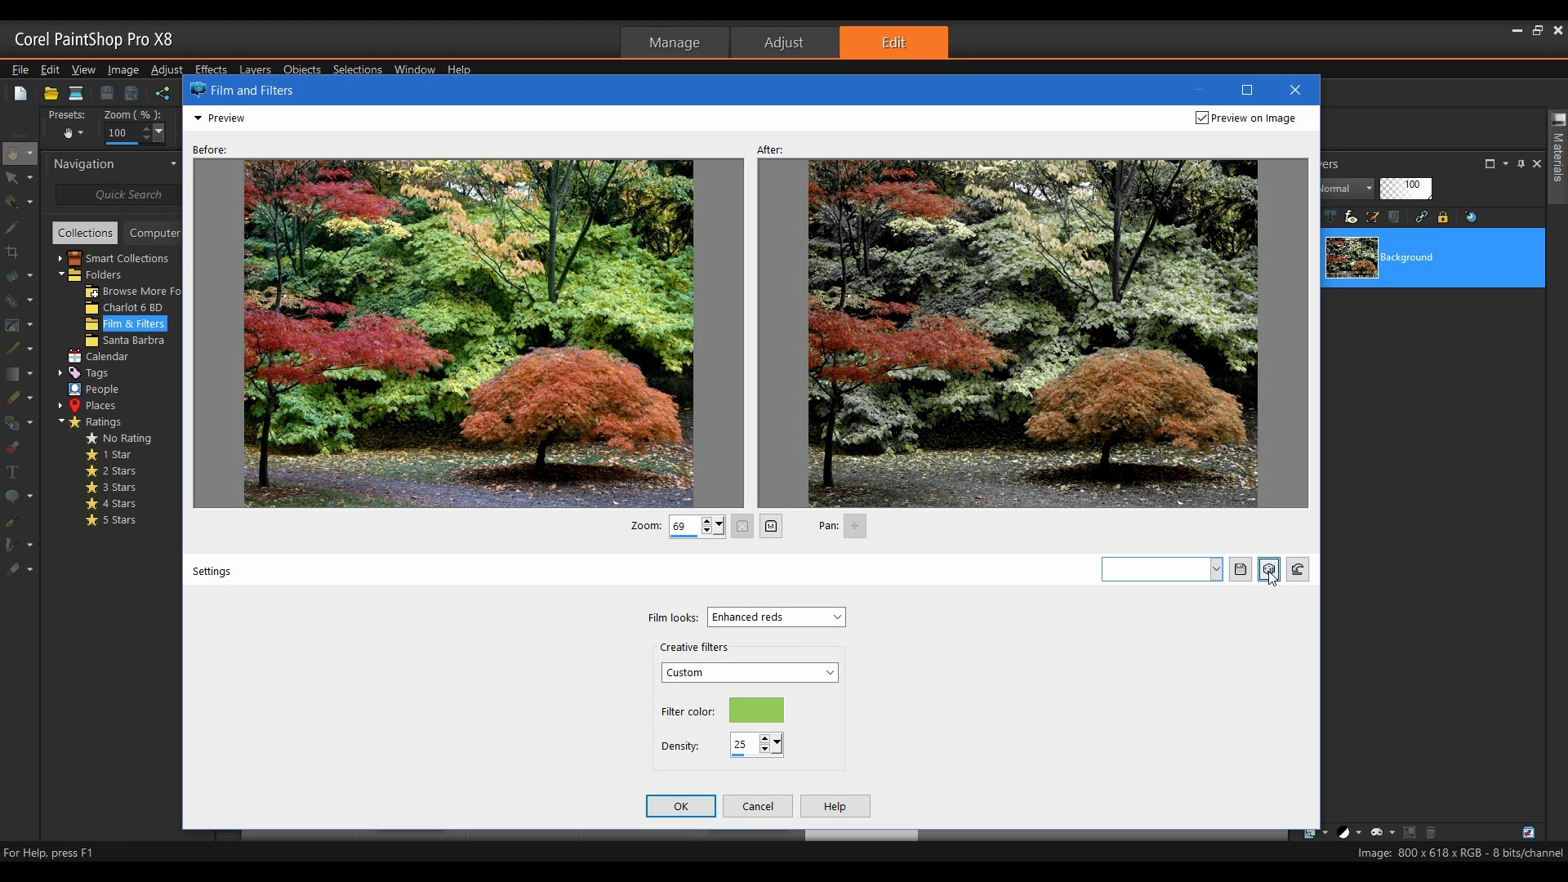
click(1270, 570)
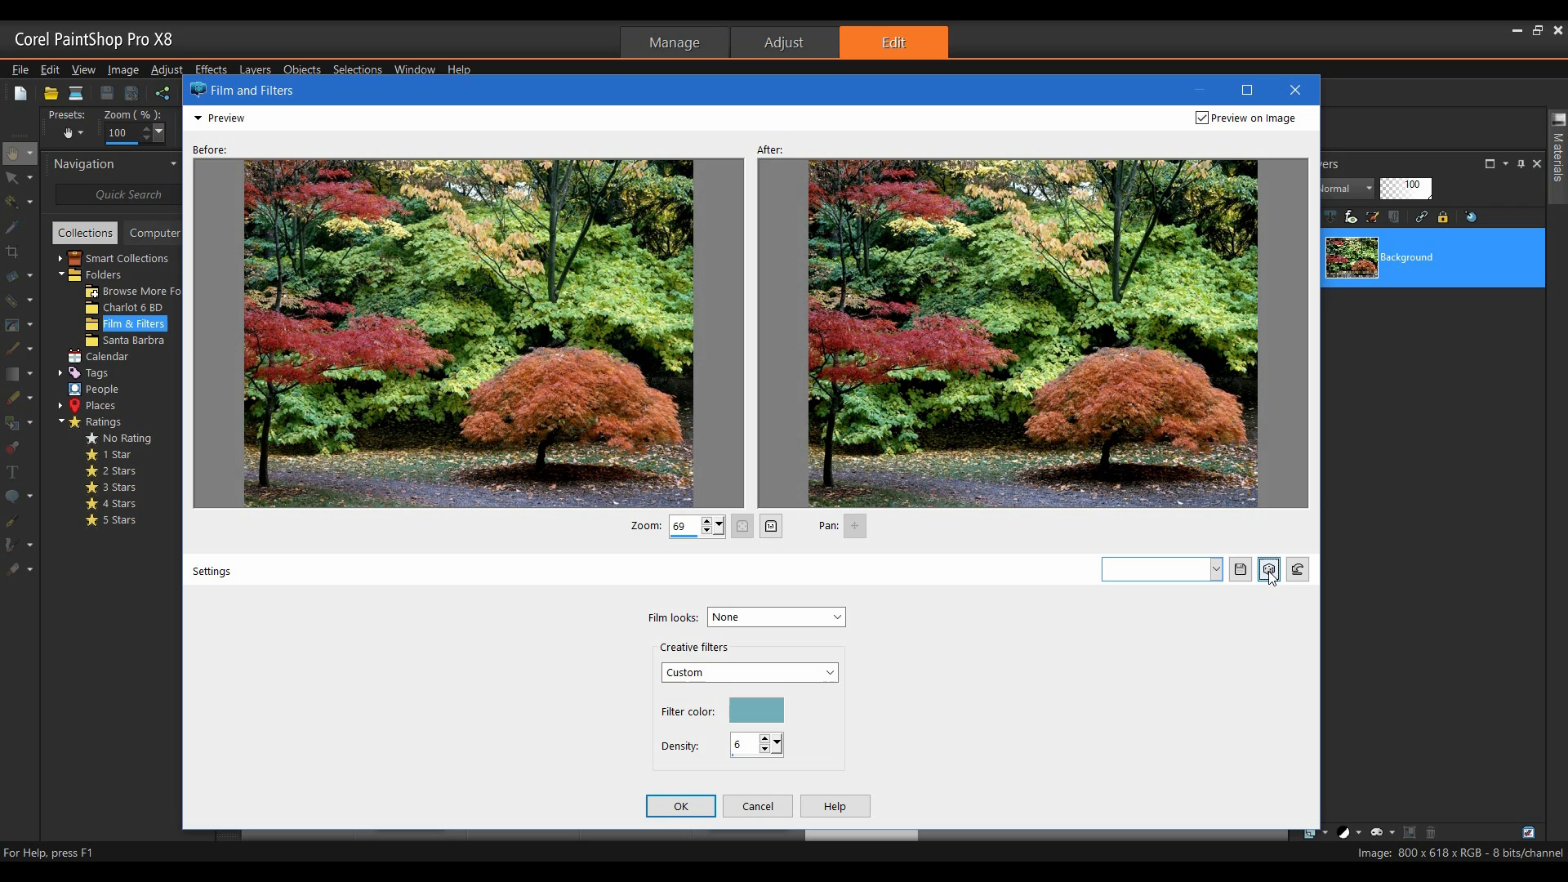
click(1269, 571)
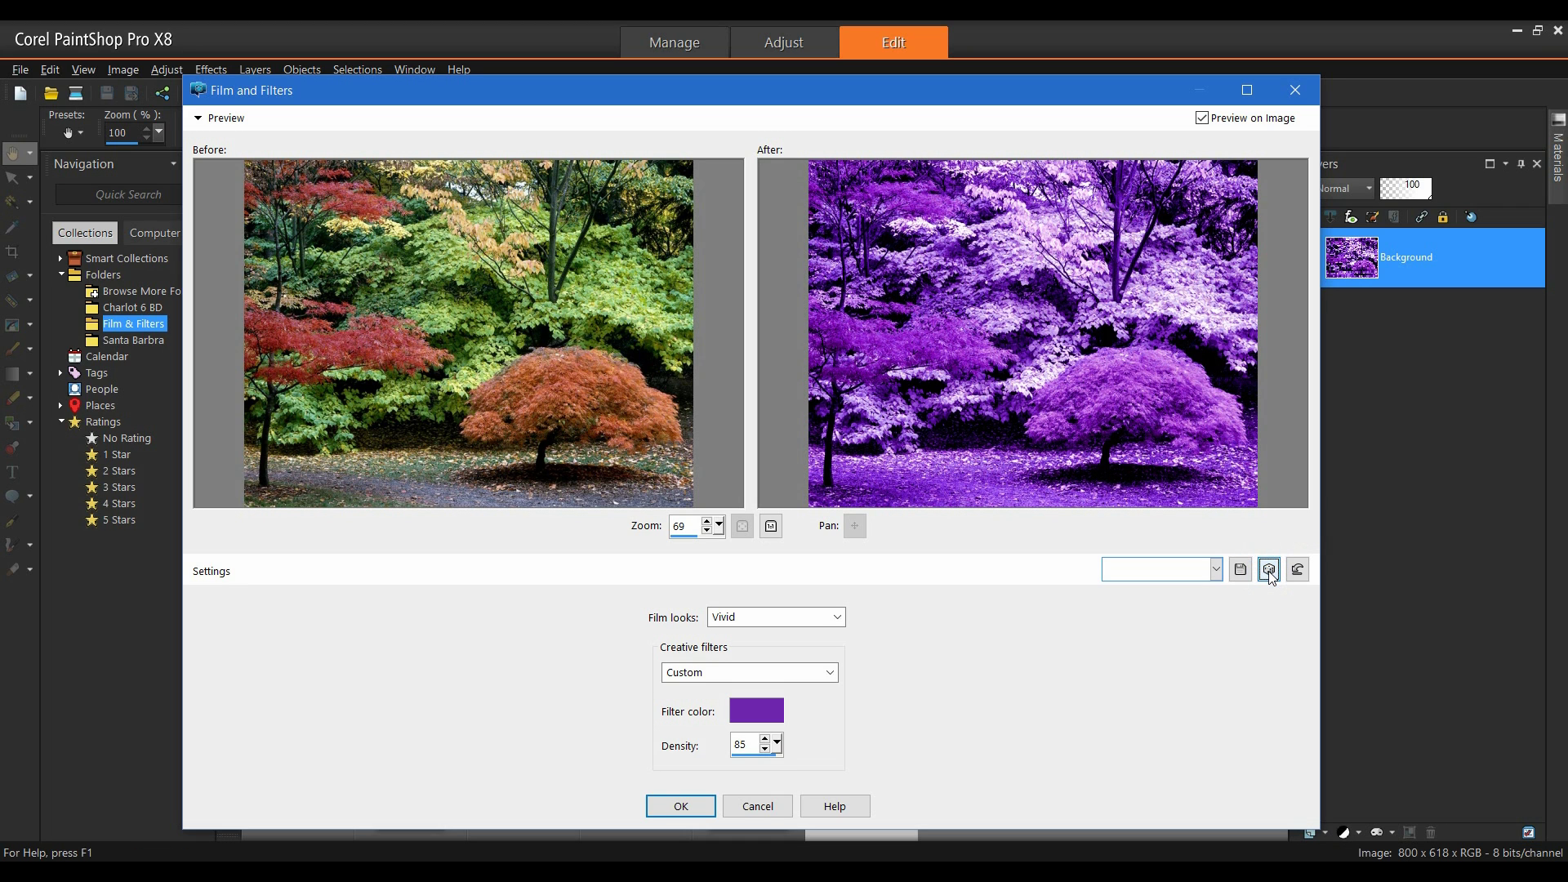
click(1270, 571)
click(1269, 571)
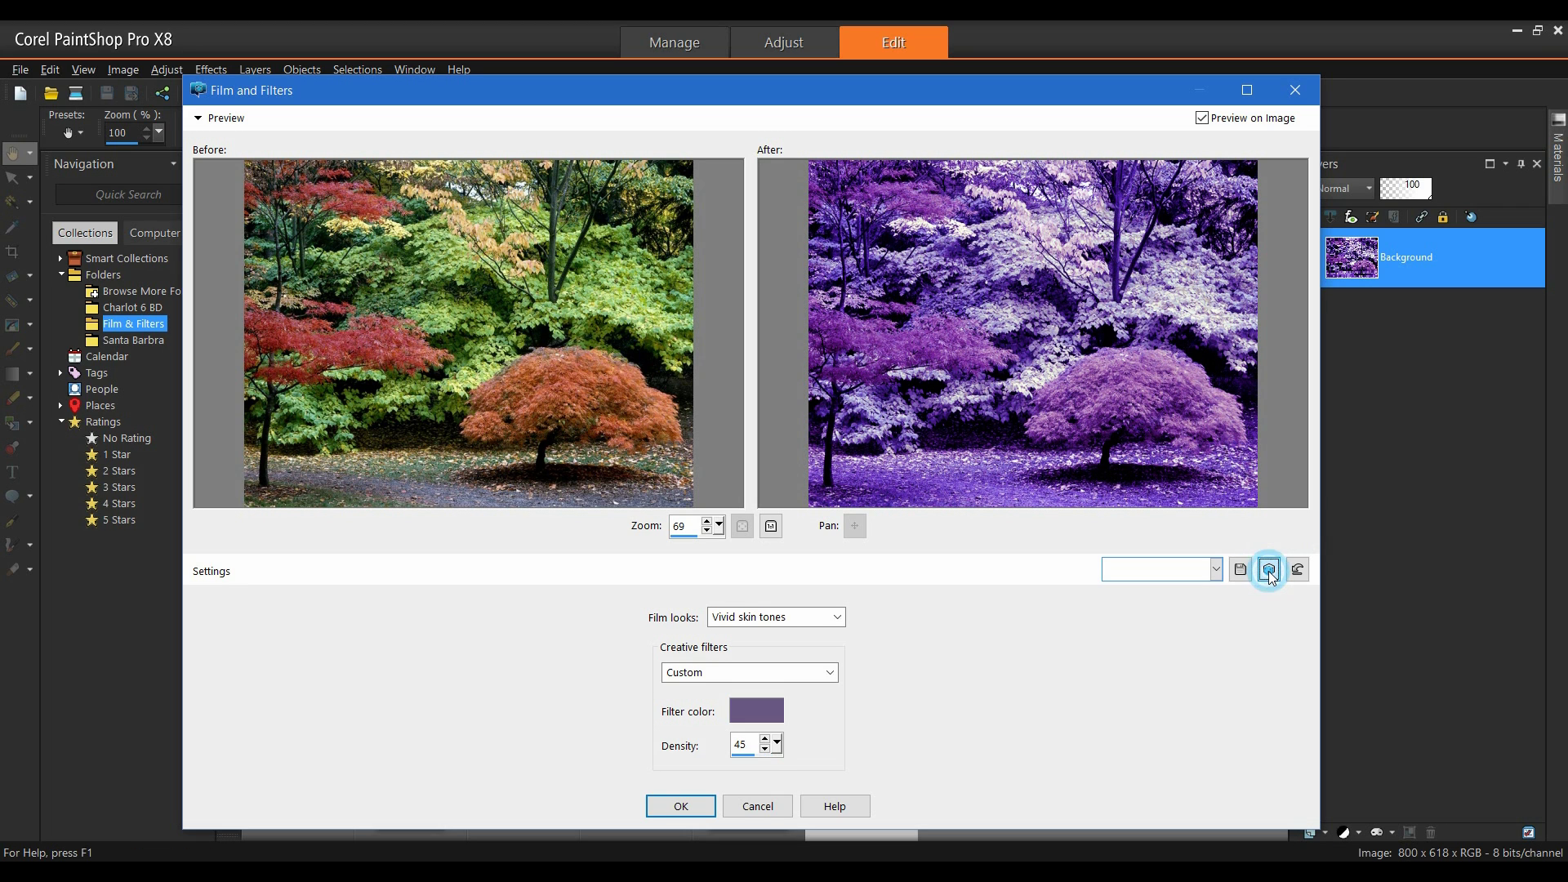
click(1269, 570)
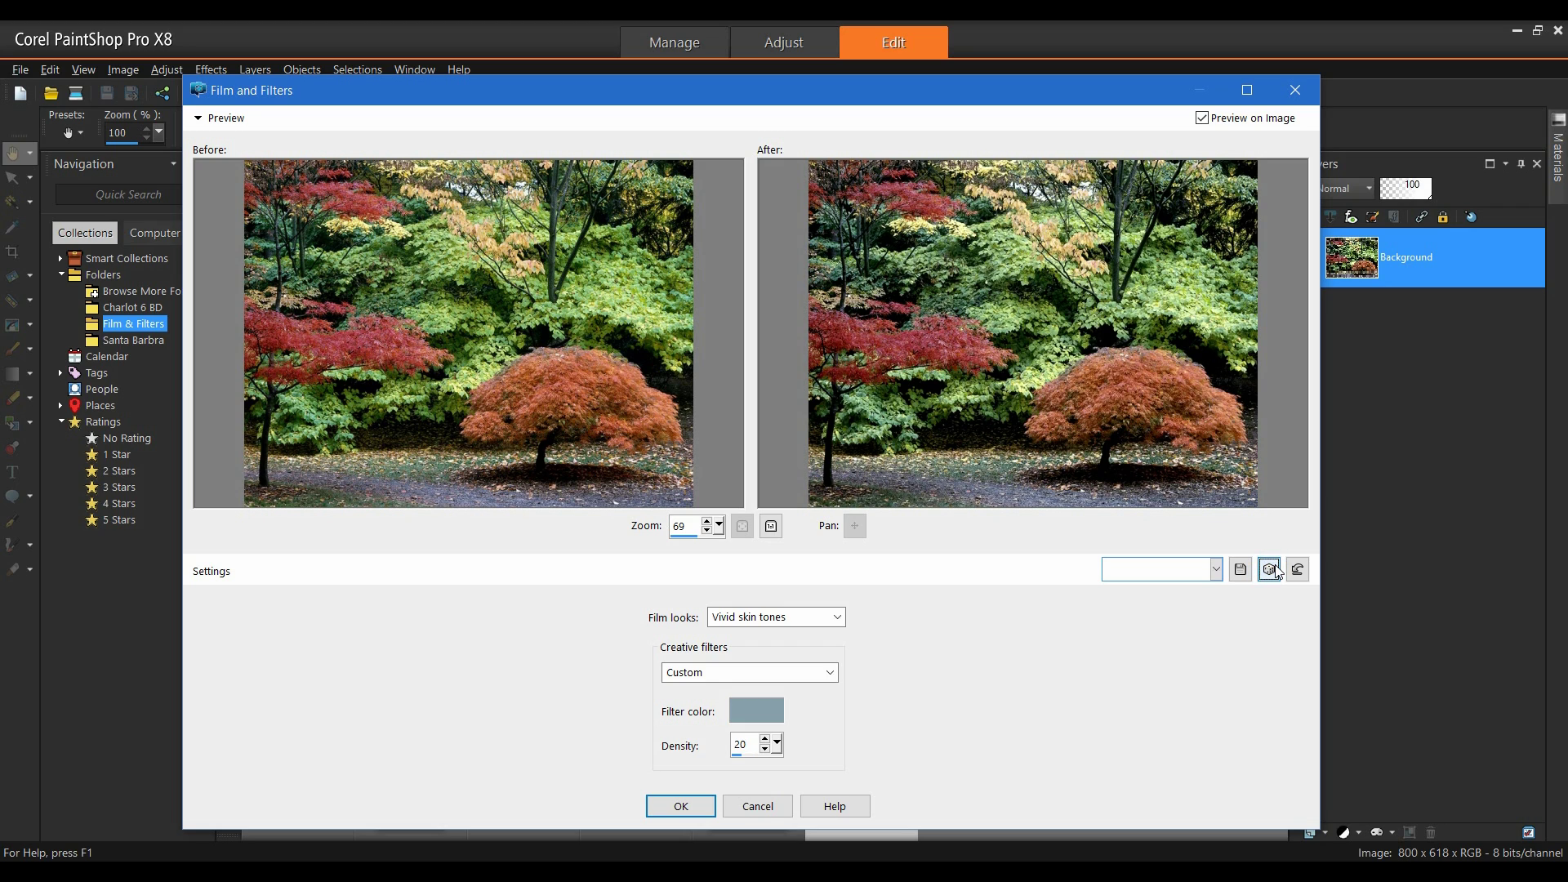